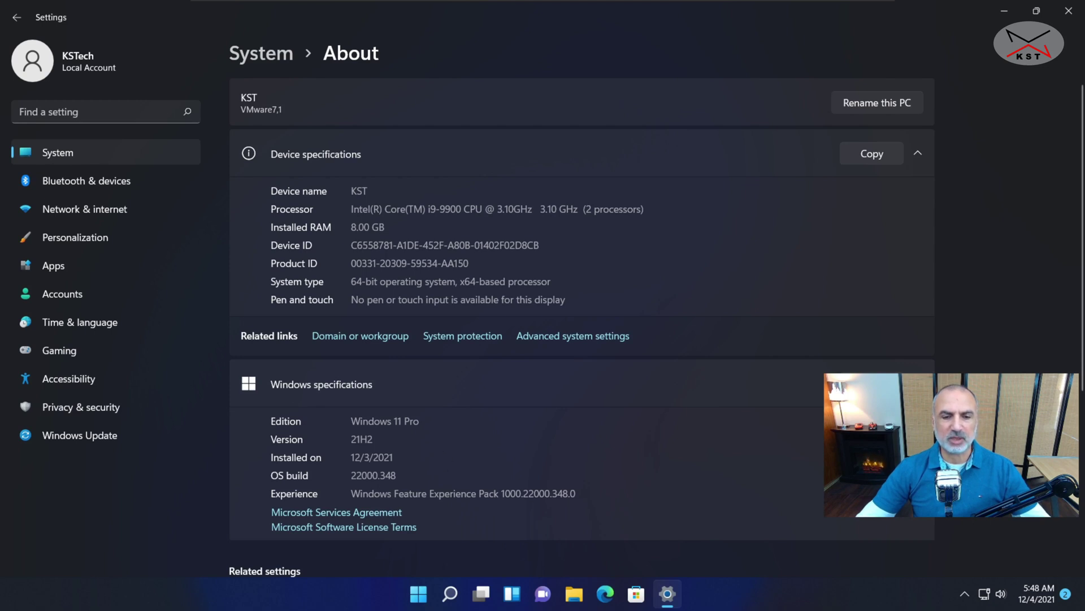
# Step: Check the Windows Update status in Settings and close the Settings window
pyautogui.click(108, 440)
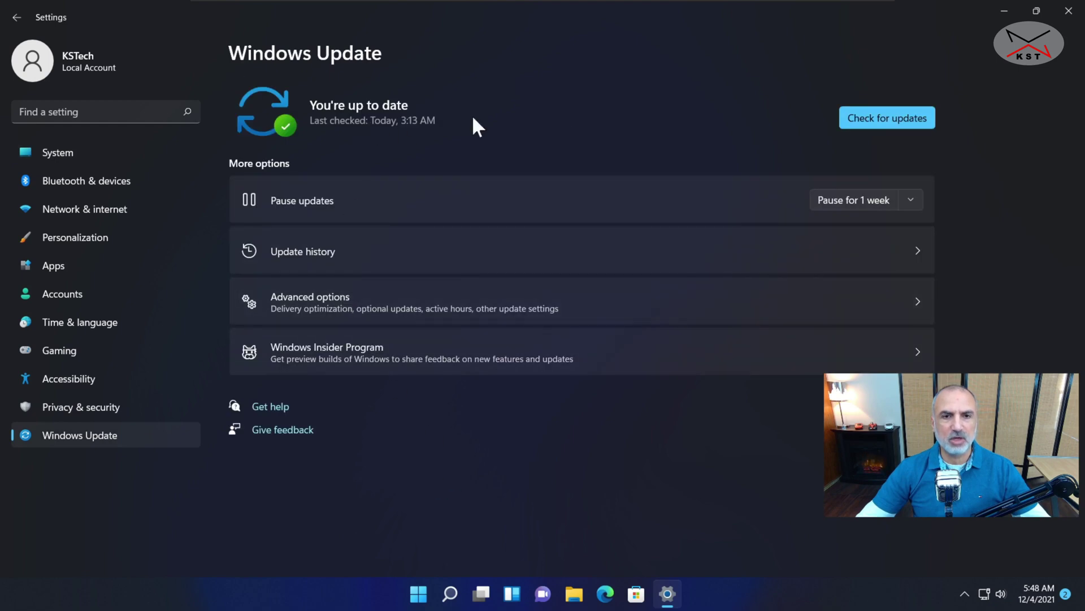
pyautogui.click(1071, 17)
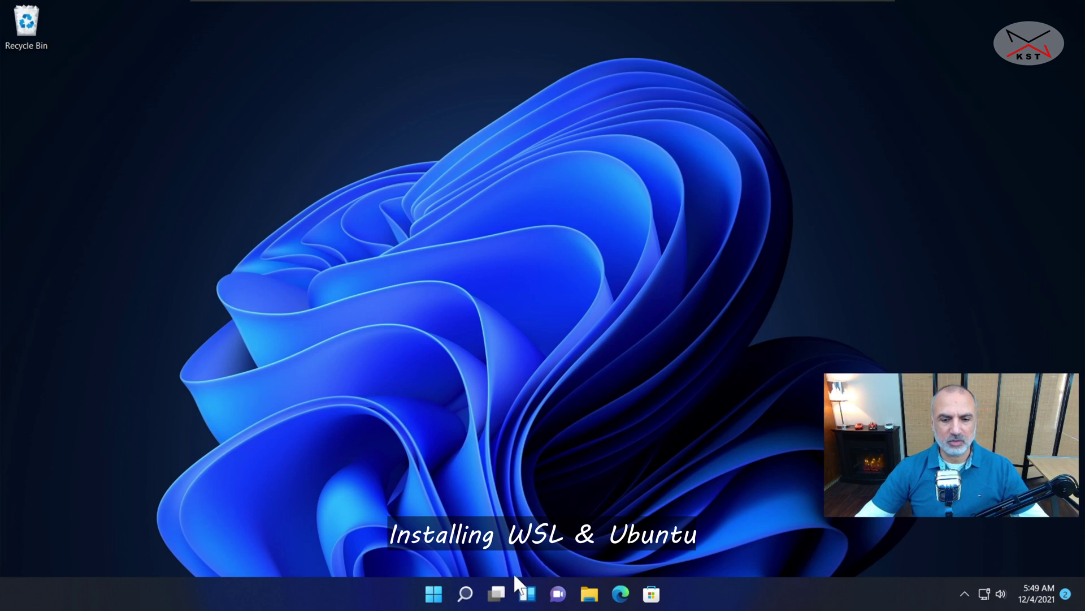
# Step: Search for PowerShell, launch Windows PowerShell as administrator and allow it to make changes to the device
pyautogui.moveTo(467, 596)
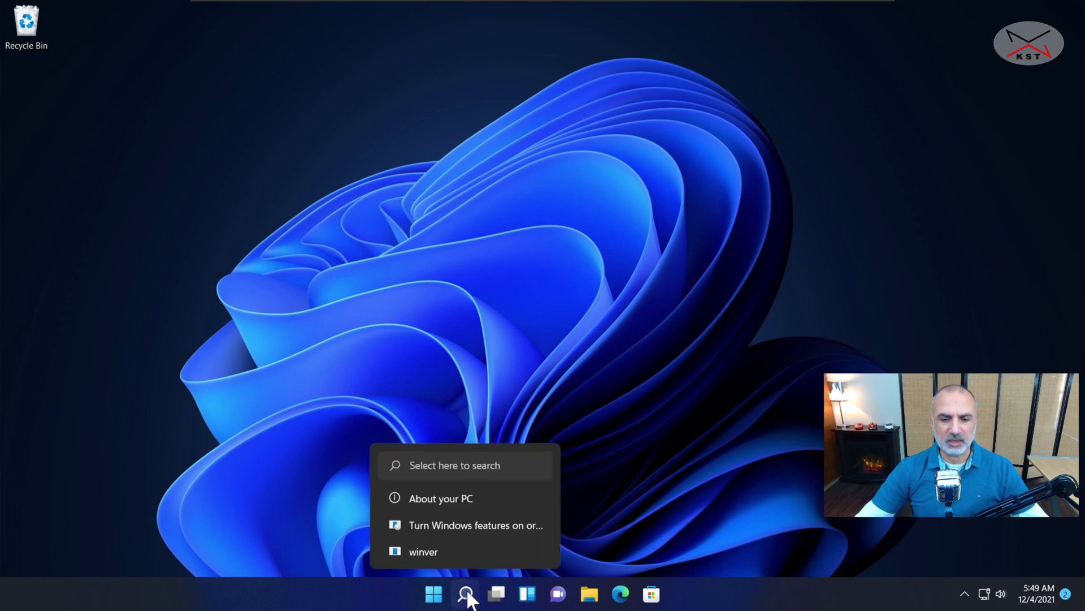
pyautogui.click(467, 597)
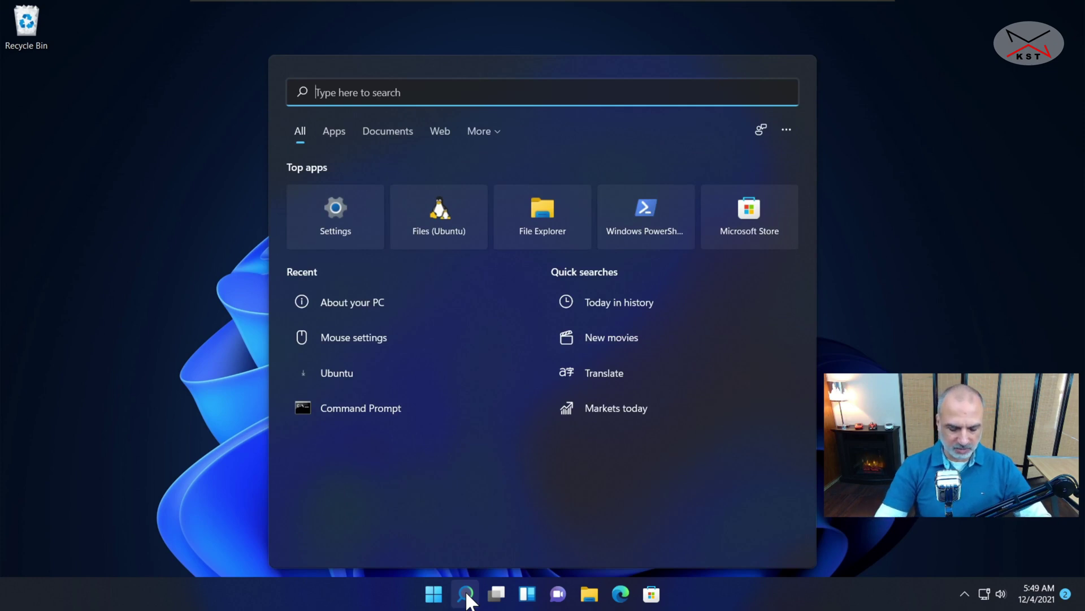
pyautogui.write('powershell')
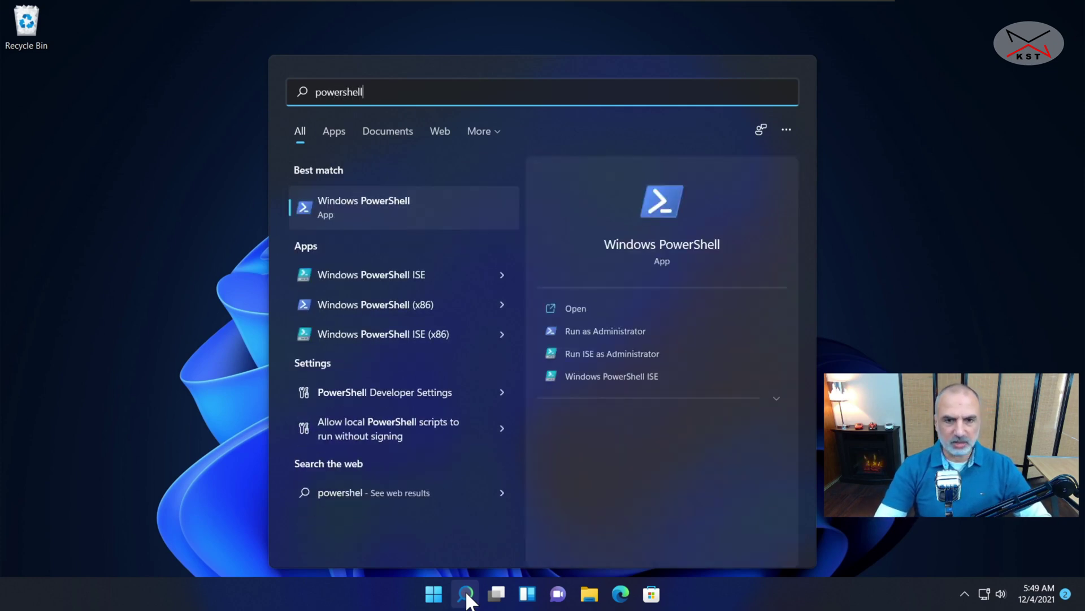
pyautogui.rightClick(362, 209)
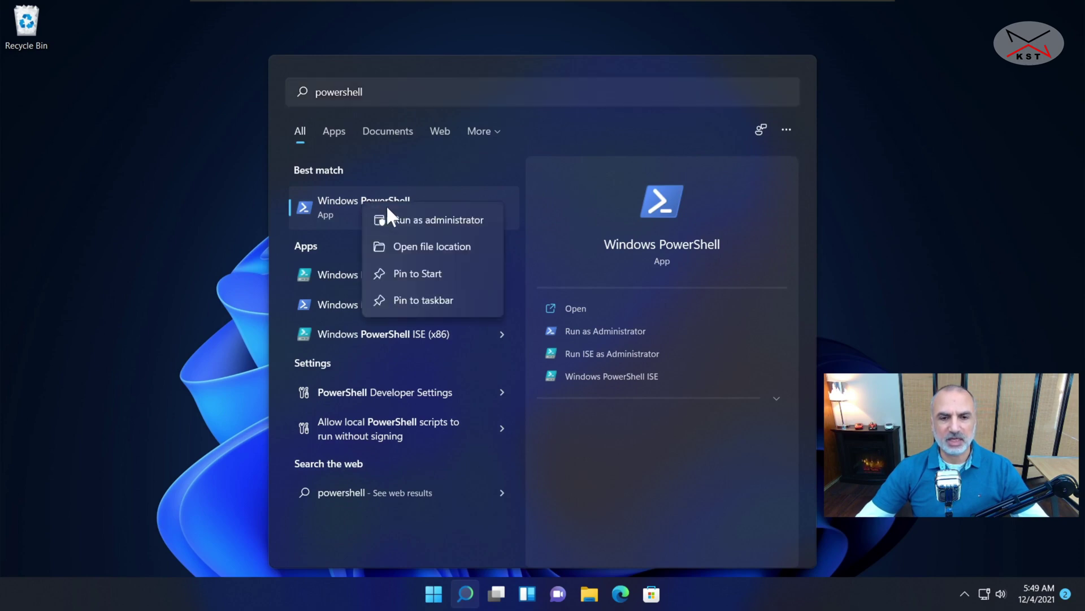
pyautogui.click(415, 221)
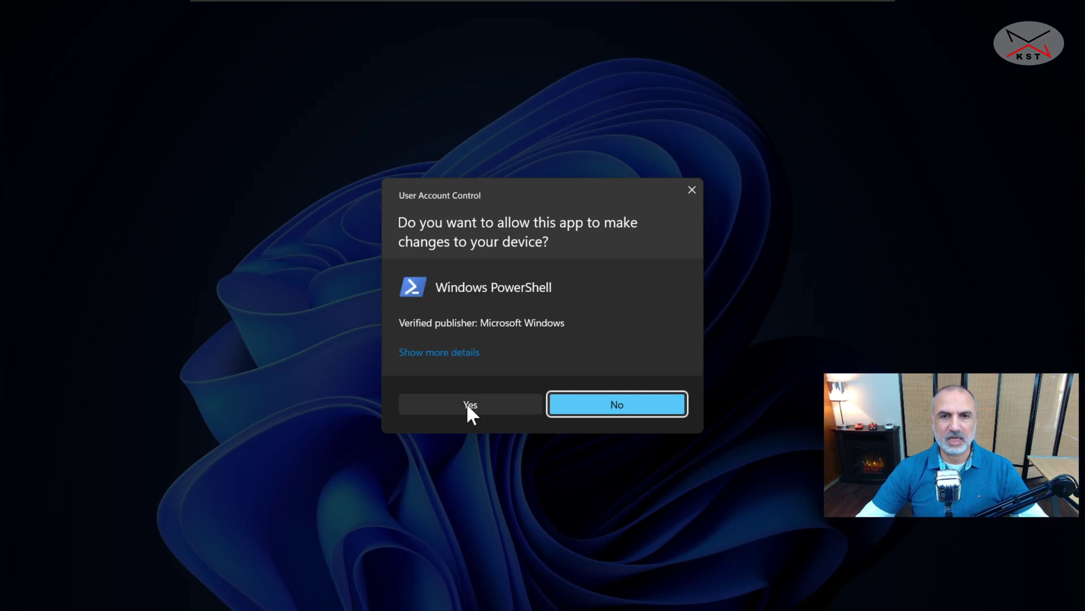
pyautogui.click(469, 405)
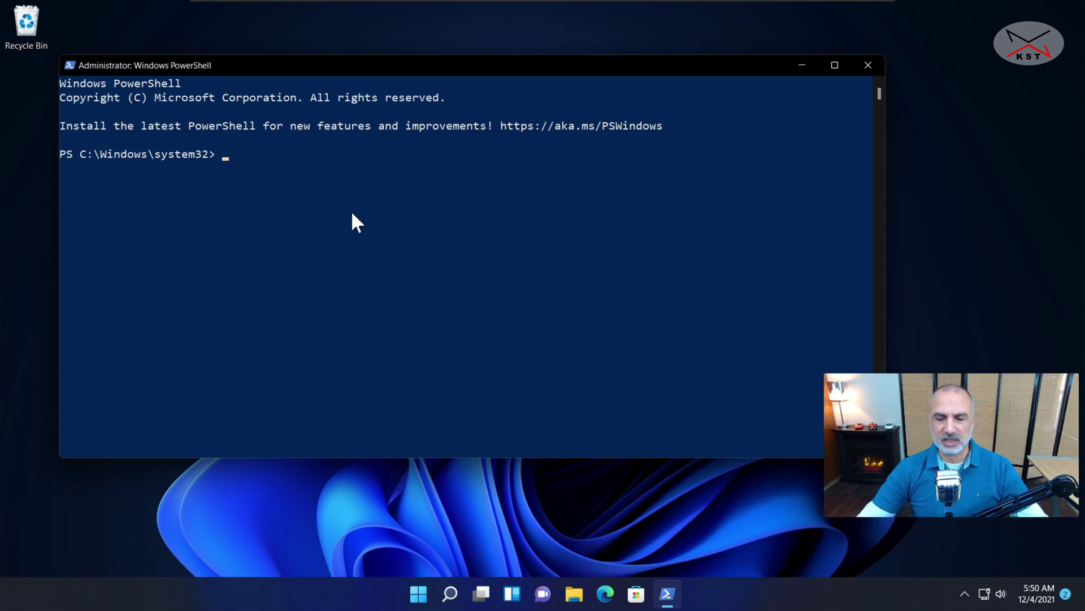
# Step: List the Linux distributions available for installation by running "wsl -l -o"
pyautogui.write('ws')
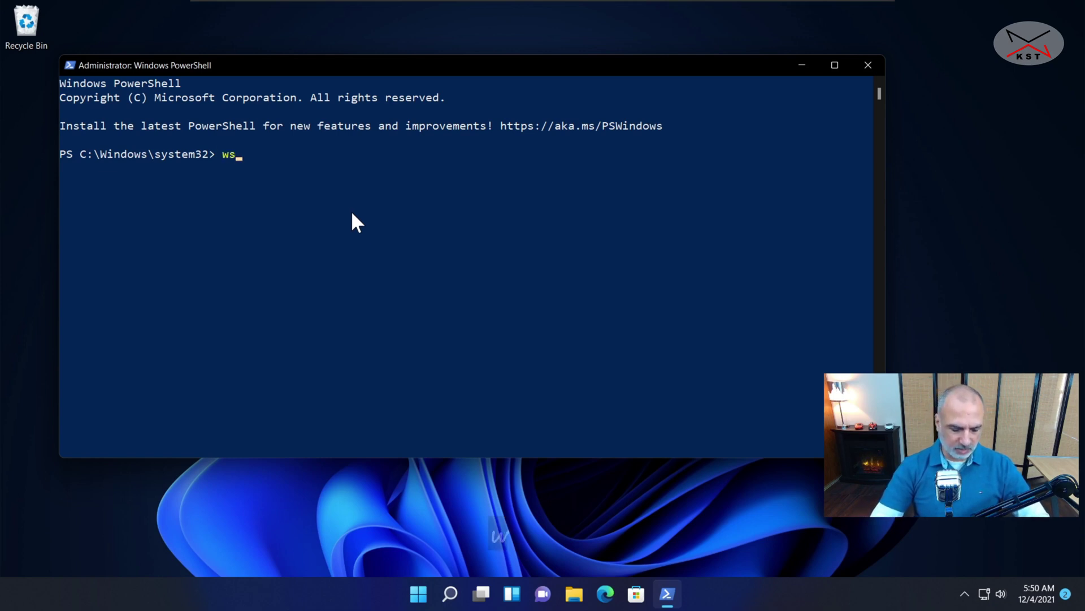
pyautogui.write('l -l')
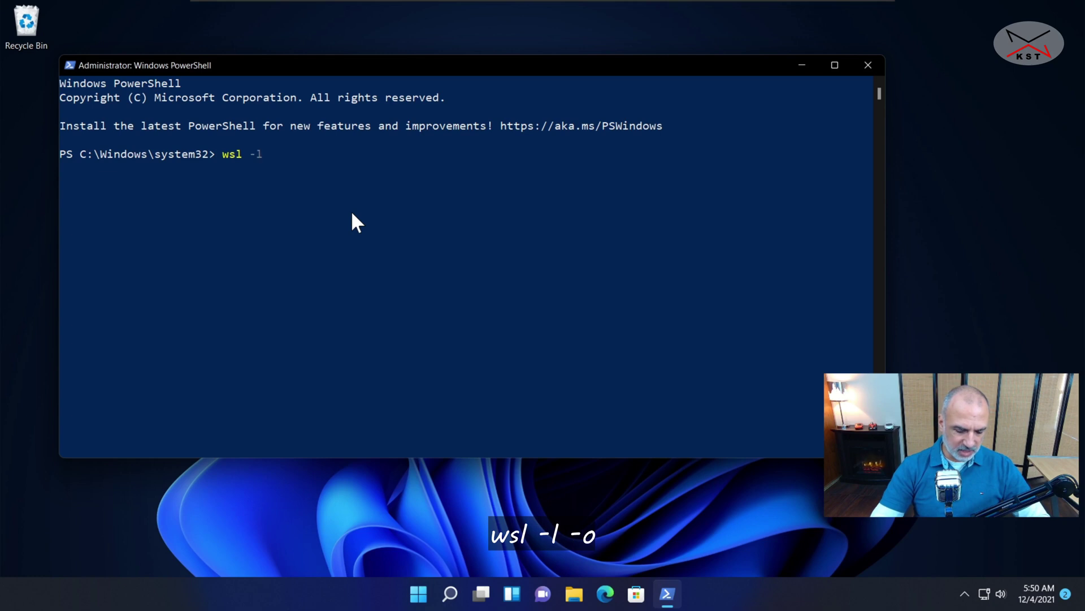
pyautogui.write(' -o')
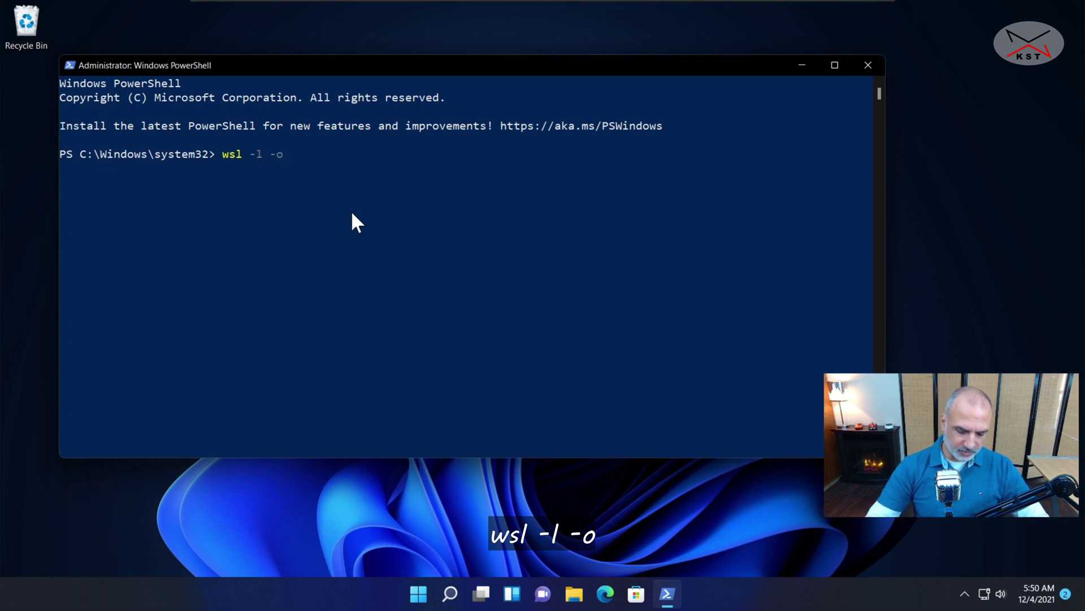
pyautogui.press('Return')
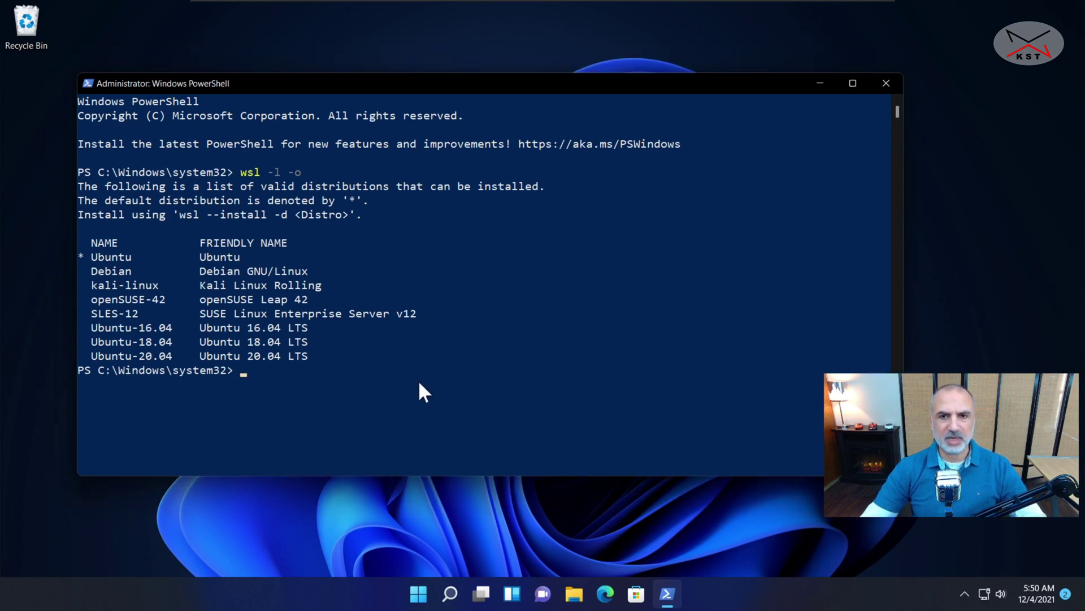
# Step: Clear the console and install WSL with the Ubuntu distribution by running "wsl --install -d ubuntu"
pyautogui.write('cls')
pyautogui.press('Return')
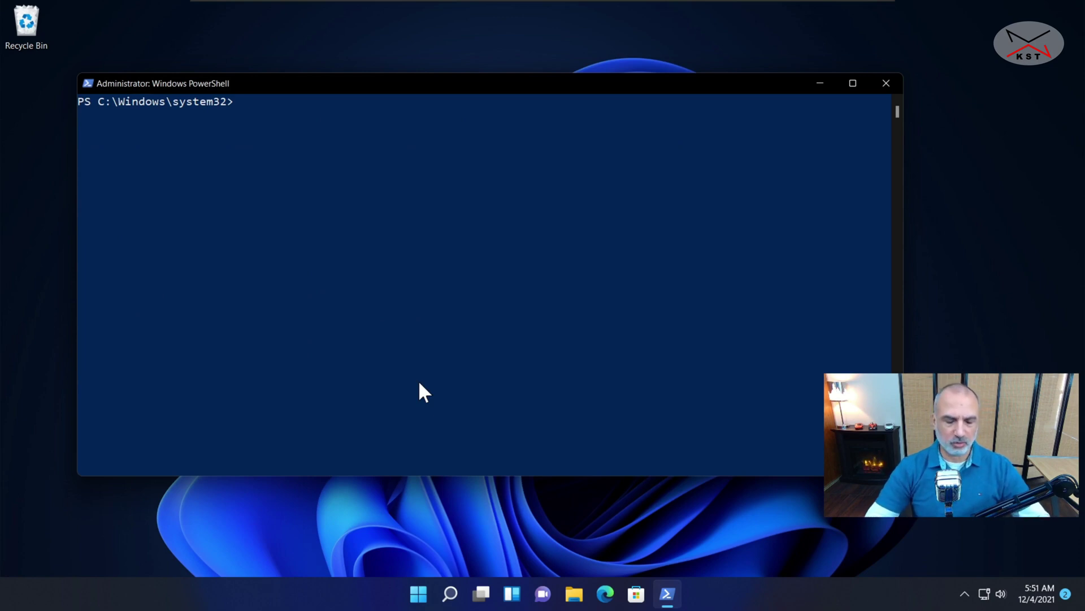
pyautogui.write('wsl -')
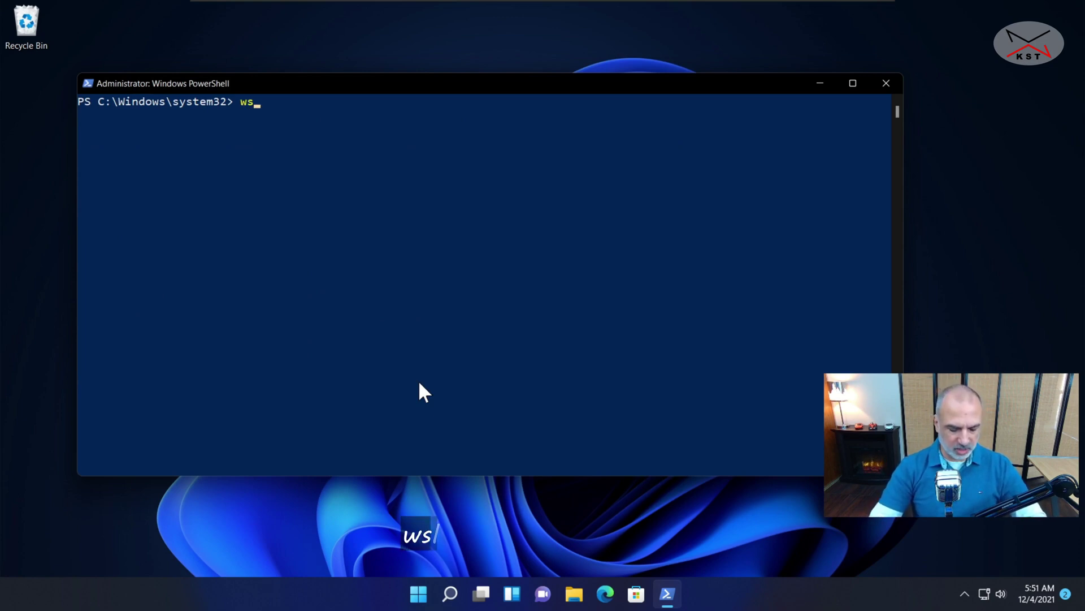
pyautogui.write('-install')
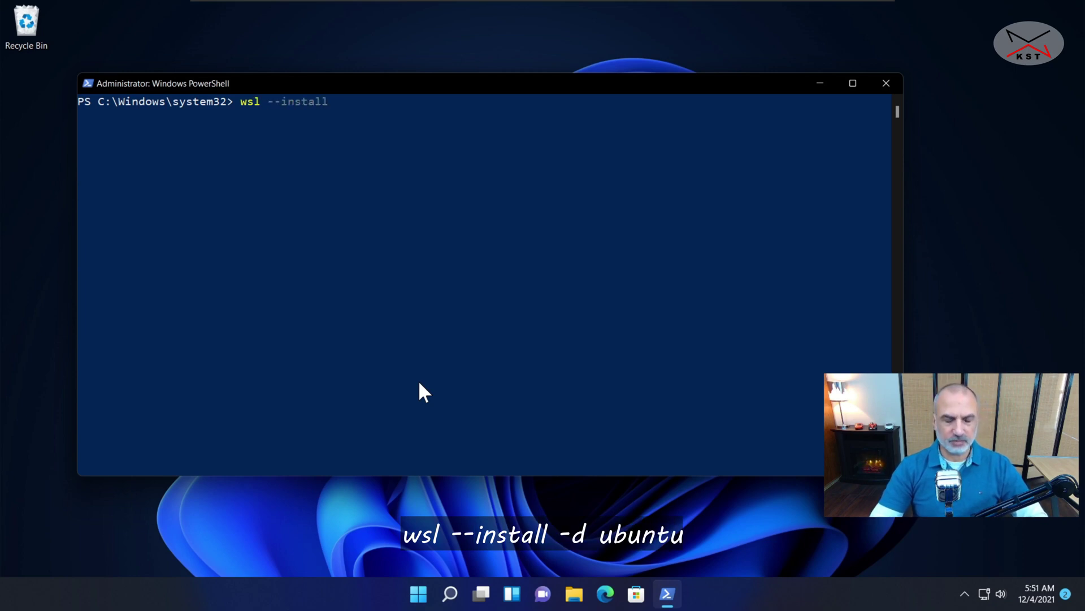
pyautogui.write(' -d')
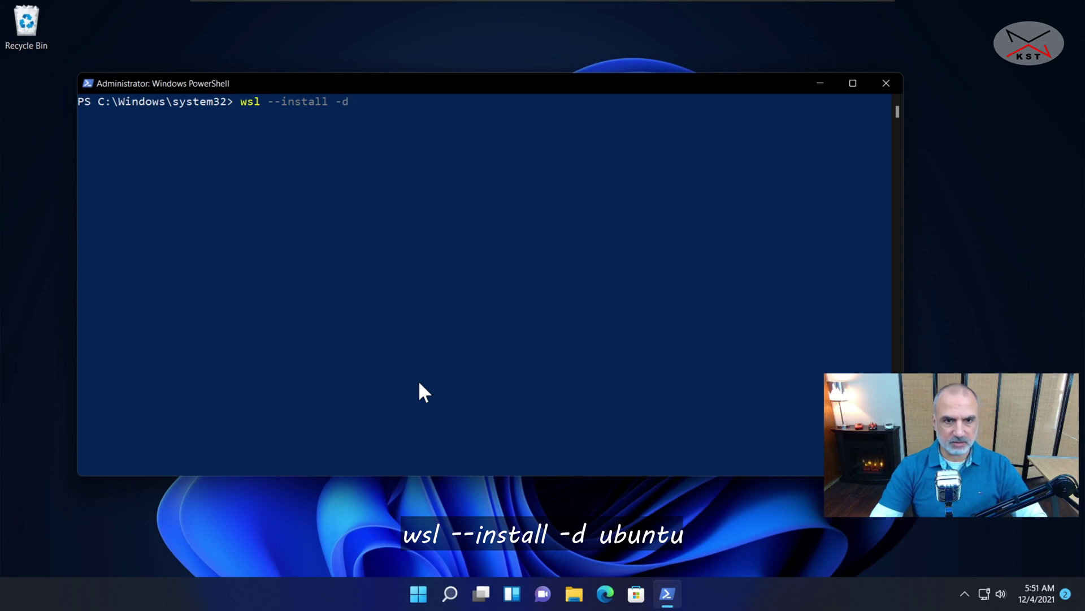
pyautogui.write(' ubuntu')
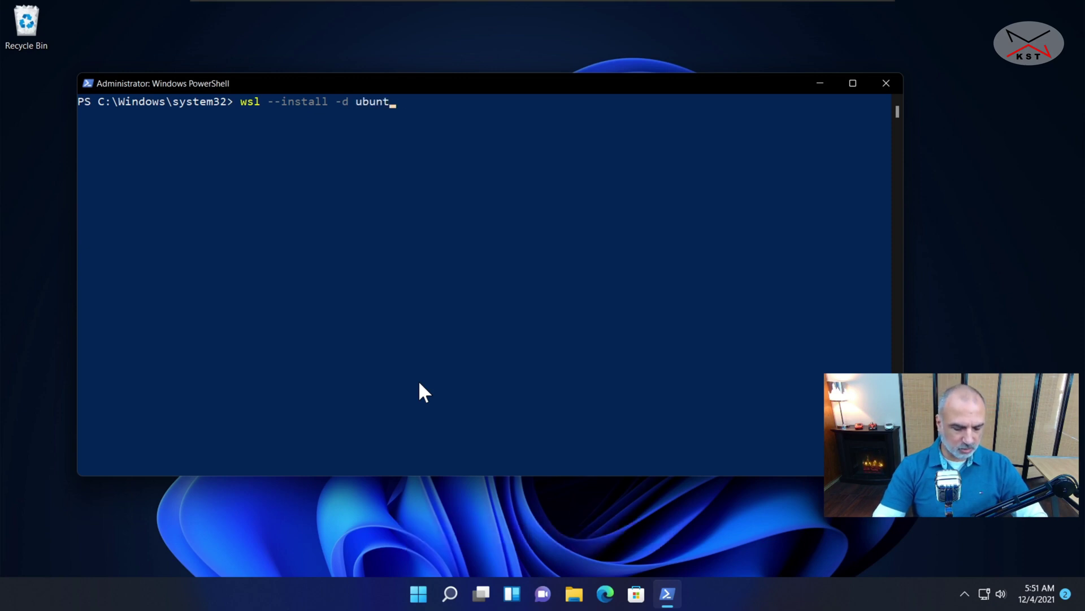
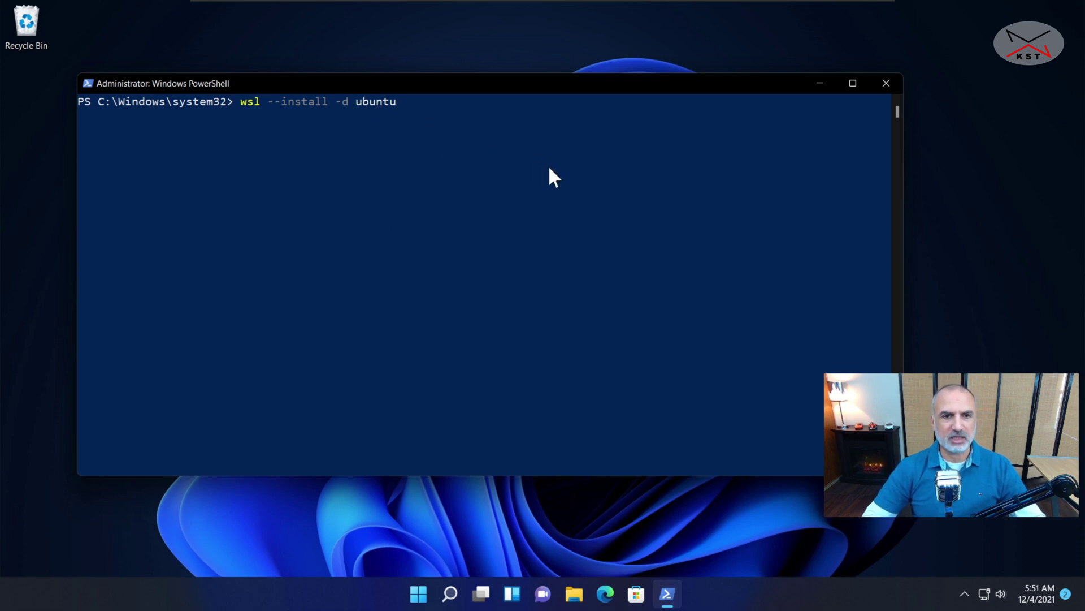
pyautogui.press('Return')
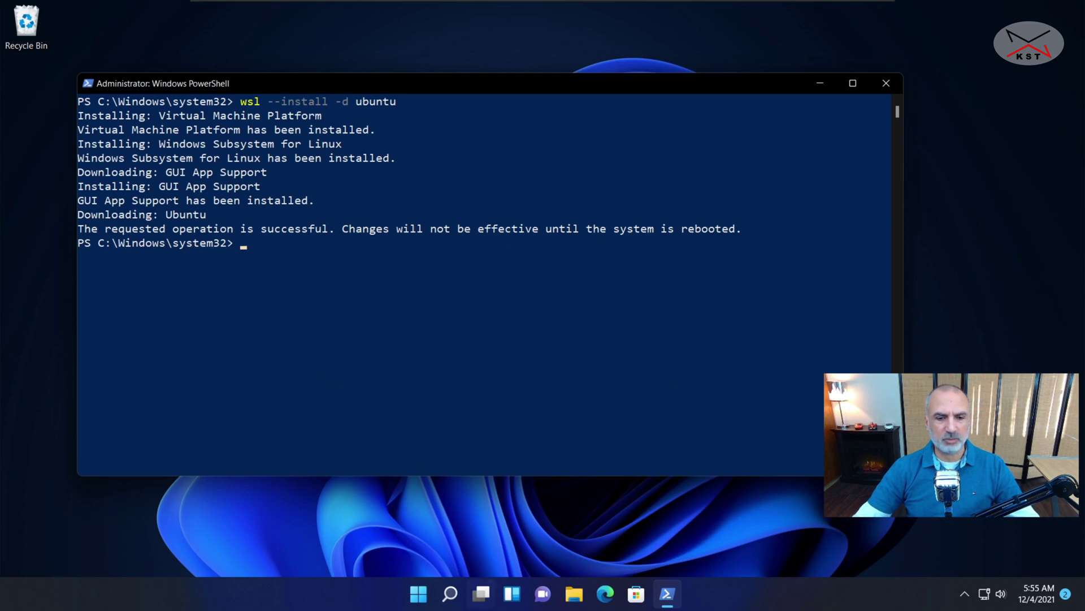
# Step: Restart the computer to put the WSL installation into effect
pyautogui.click(418, 594)
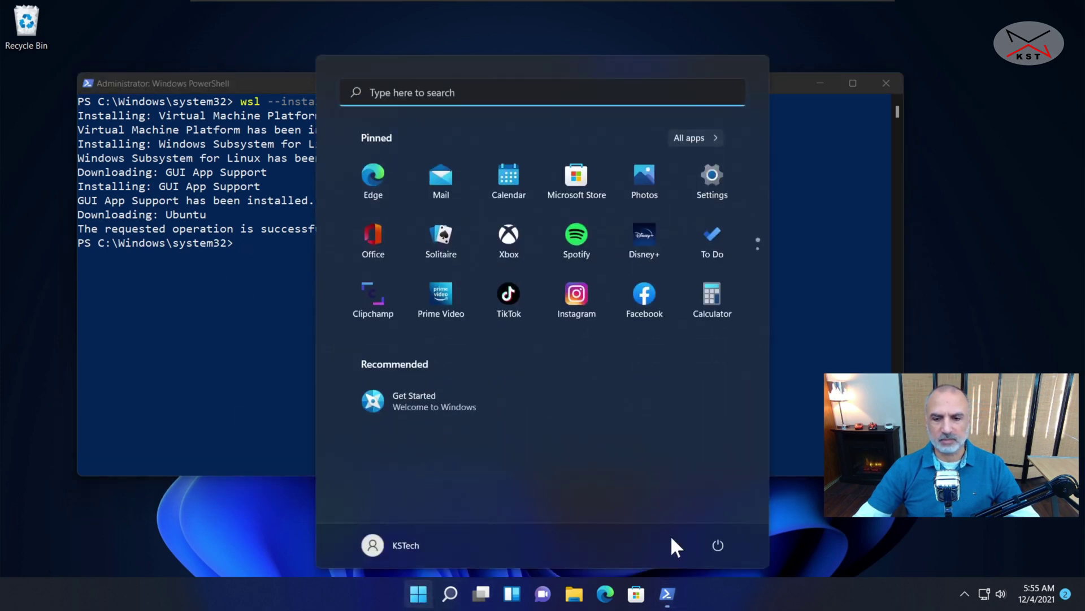
pyautogui.click(718, 545)
pyautogui.click(718, 515)
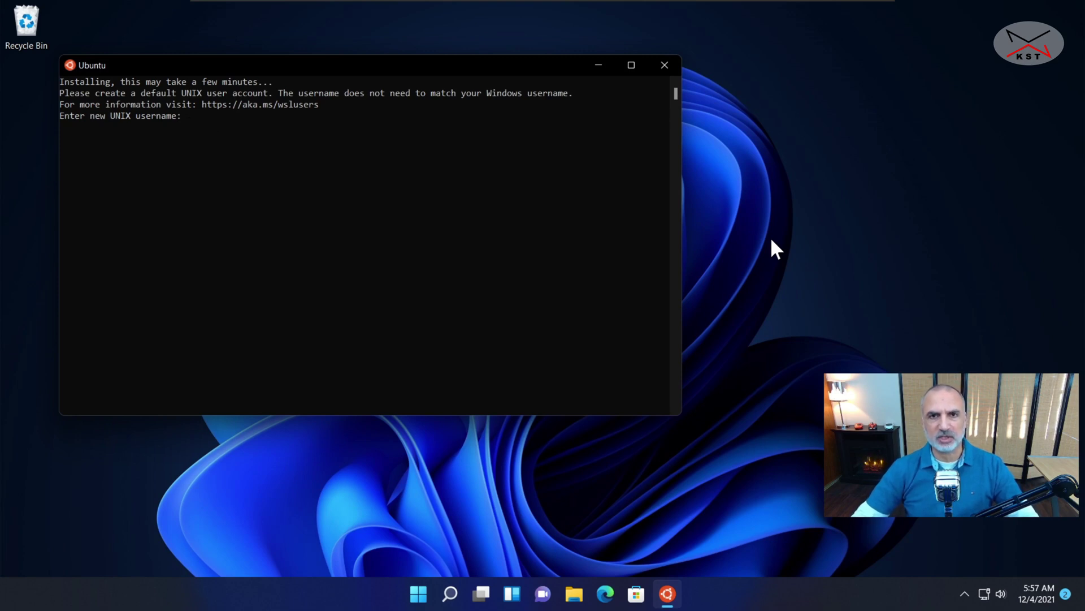
# Step: Create the default UNIX account in Ubuntu with username kstech, entering and confirming the new account password
pyautogui.write('kstech')
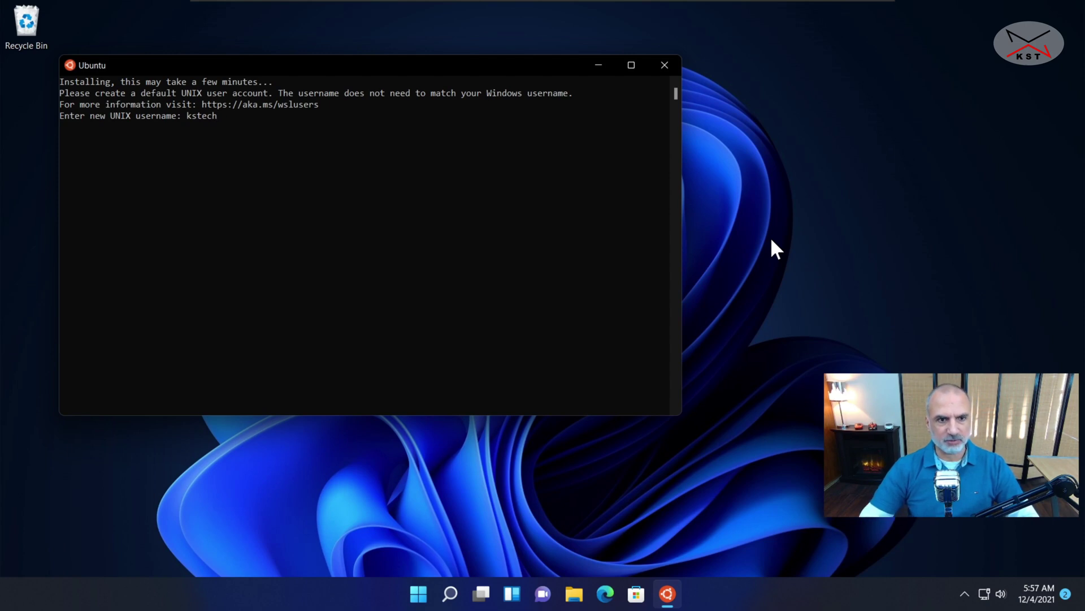
pyautogui.press('Return')
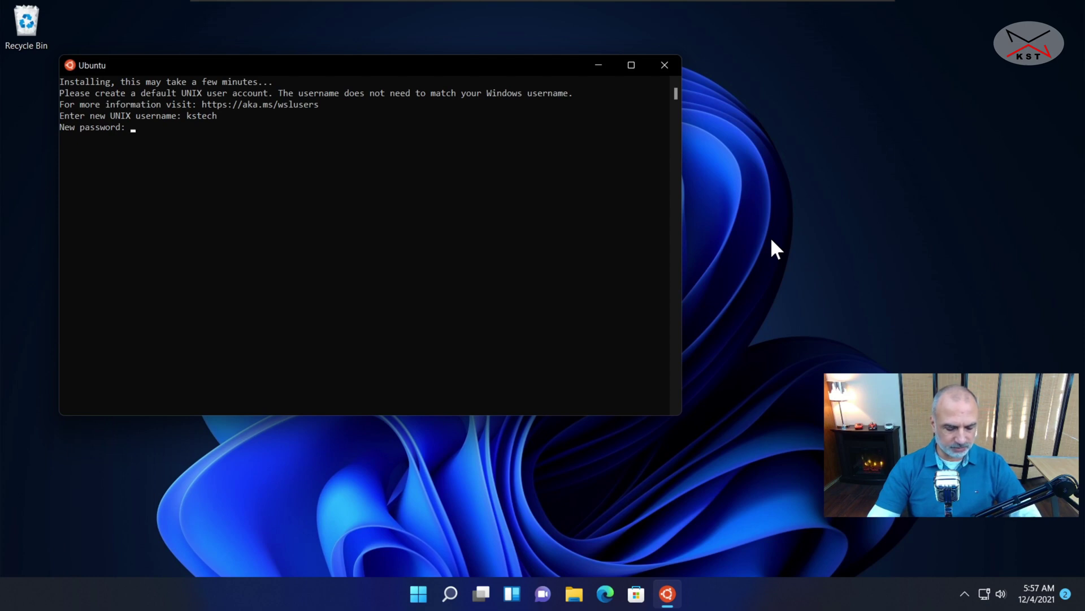
pyautogui.press('Return')
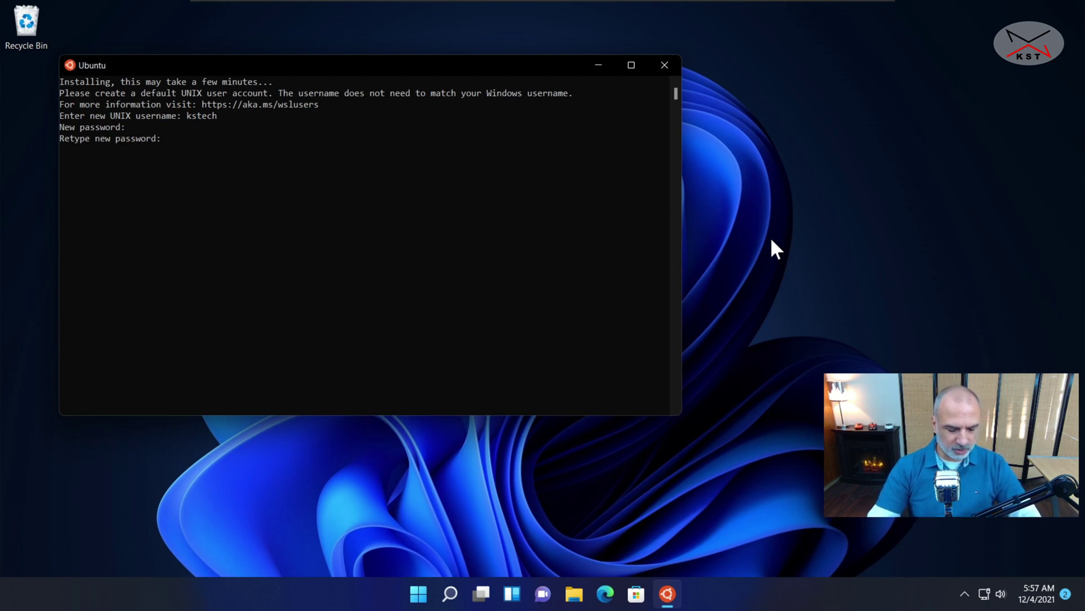
pyautogui.press('Return')
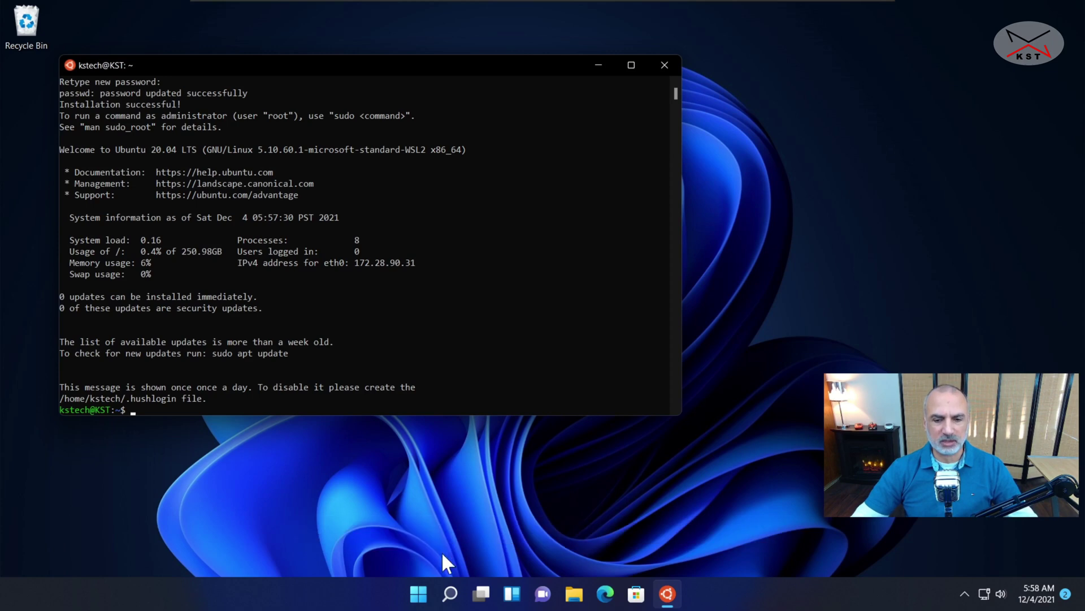
# Step: Switch to a new Windows PowerShell session run as administrator, approving the User Account Control request
pyautogui.click(450, 594)
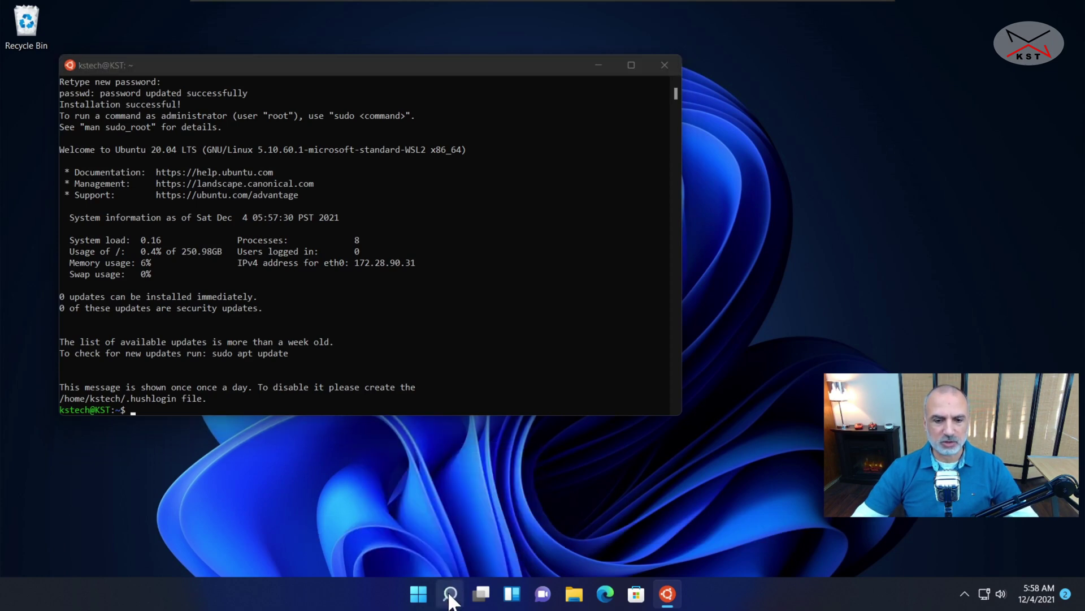
pyautogui.write('p')
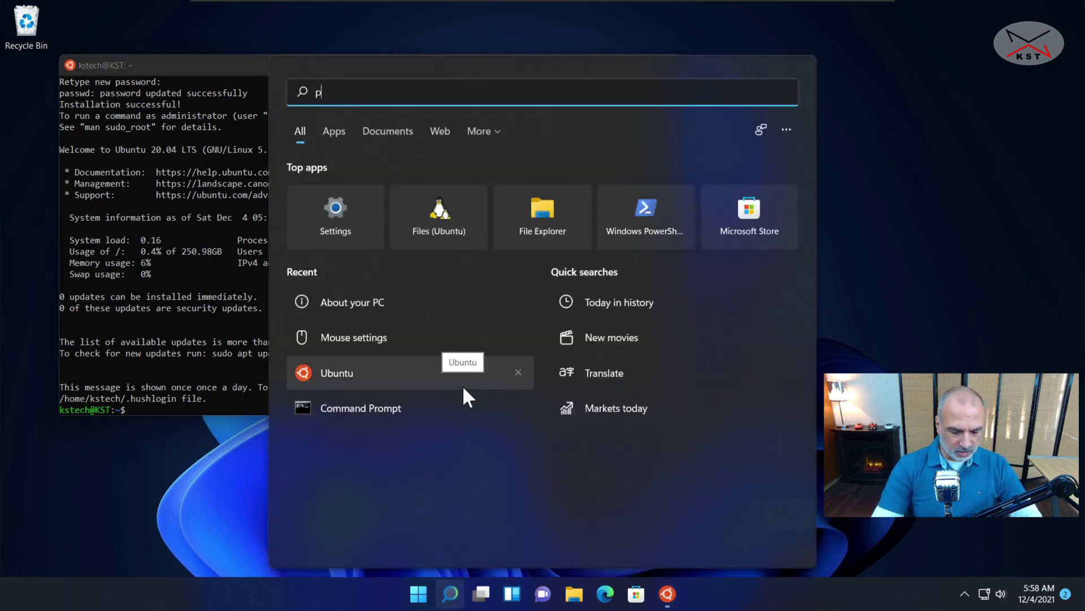
pyautogui.write('owershe')
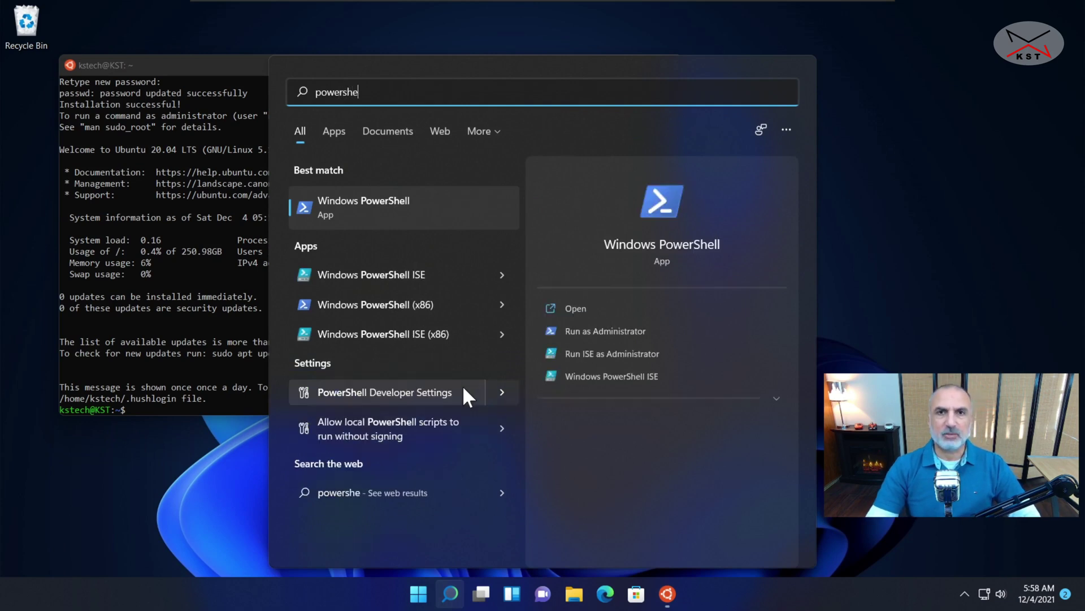
pyautogui.write('ll')
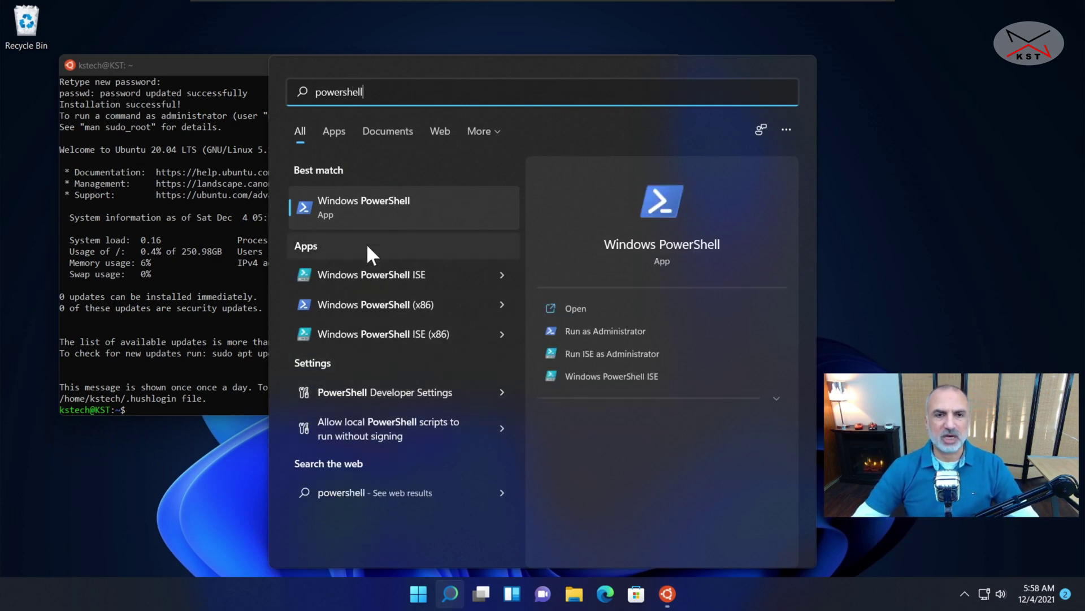
pyautogui.rightClick(351, 198)
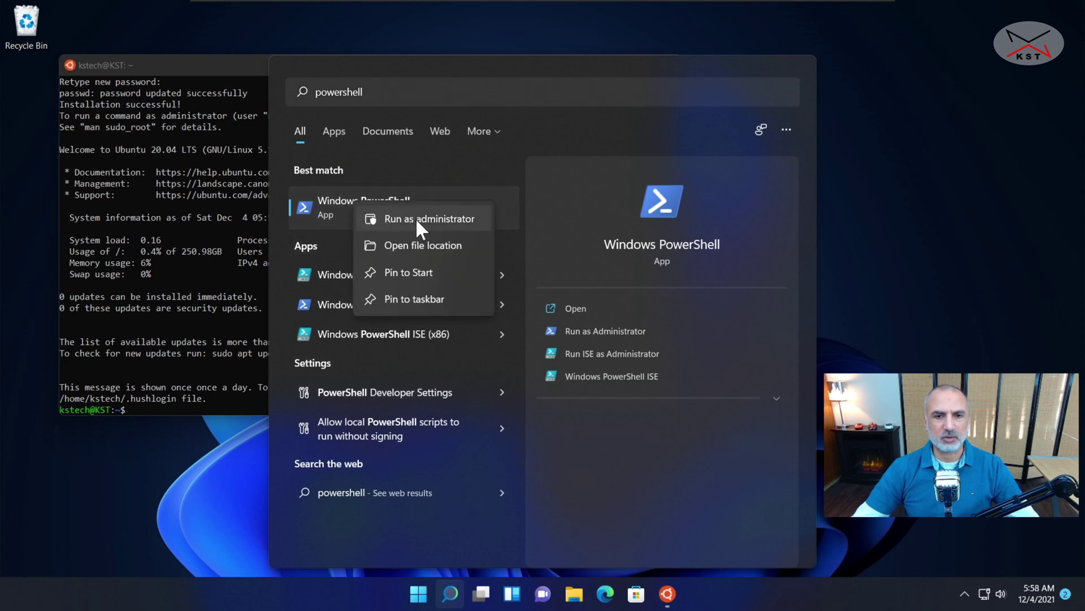
pyautogui.click(419, 218)
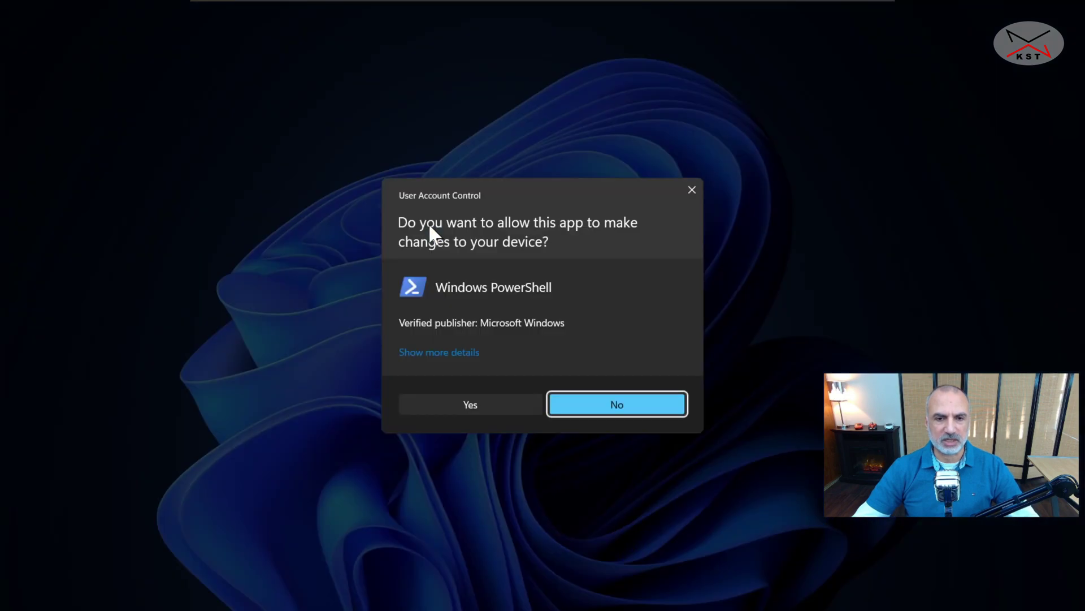
pyautogui.click(472, 405)
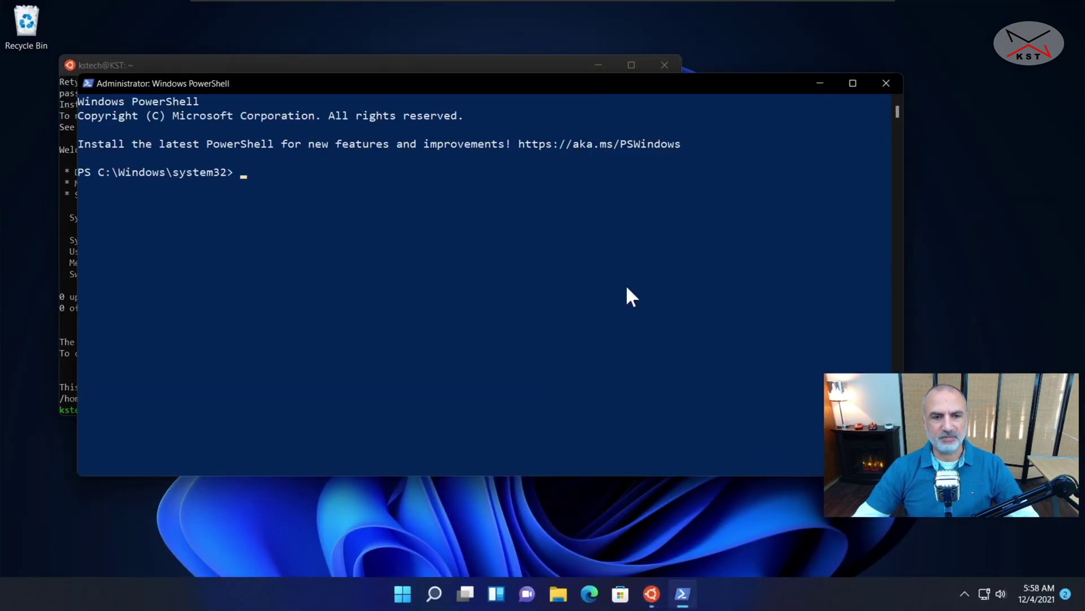
# Step: Update the Windows Subsystem for Linux kernel by running "wsl --update"
pyautogui.write('wsl')
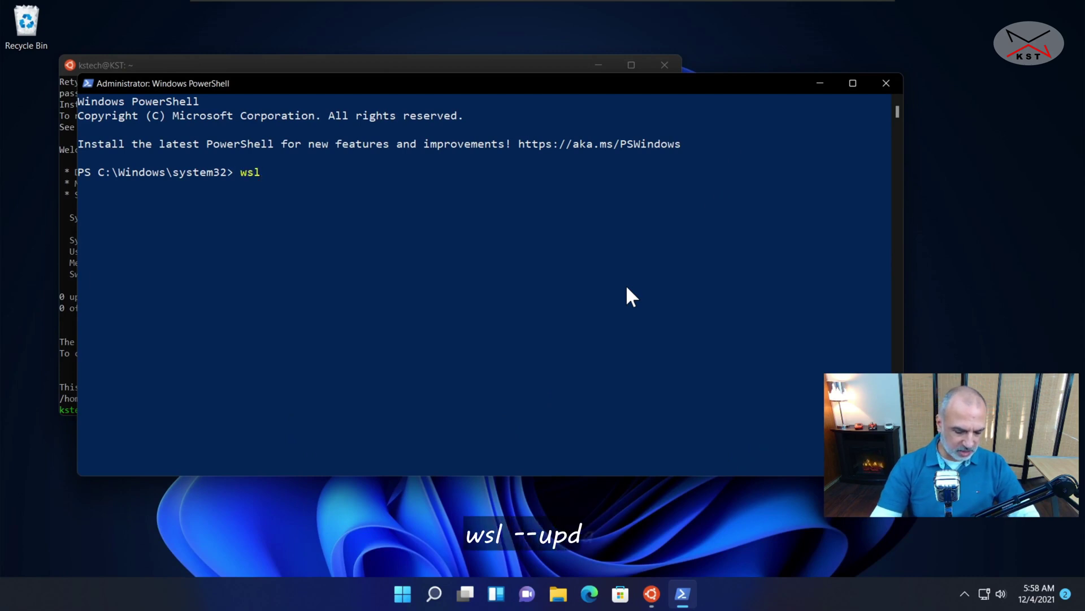
pyautogui.write(' --update')
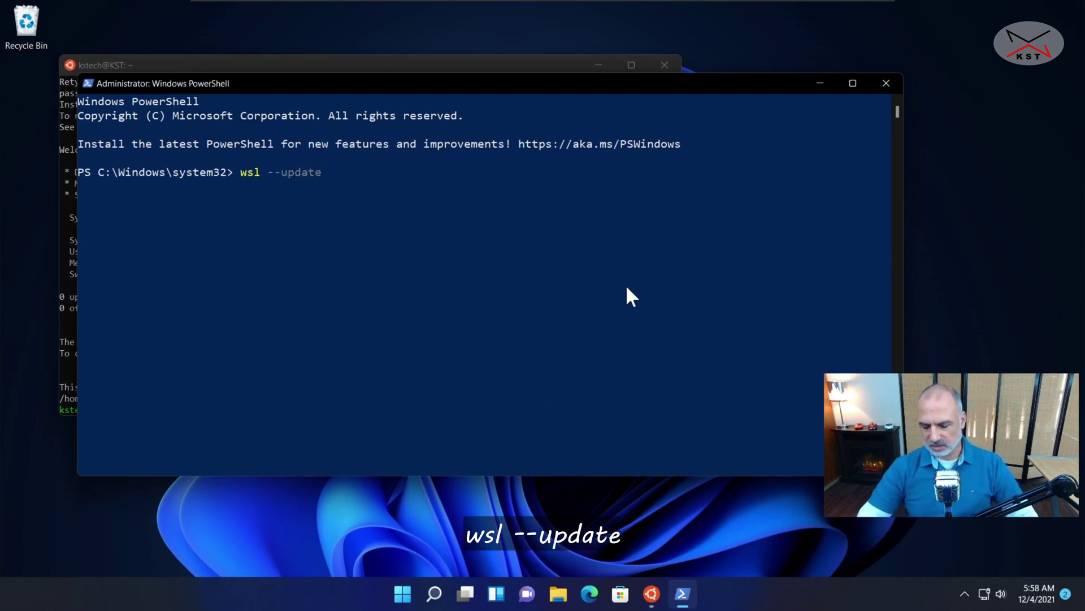
pyautogui.press('Return')
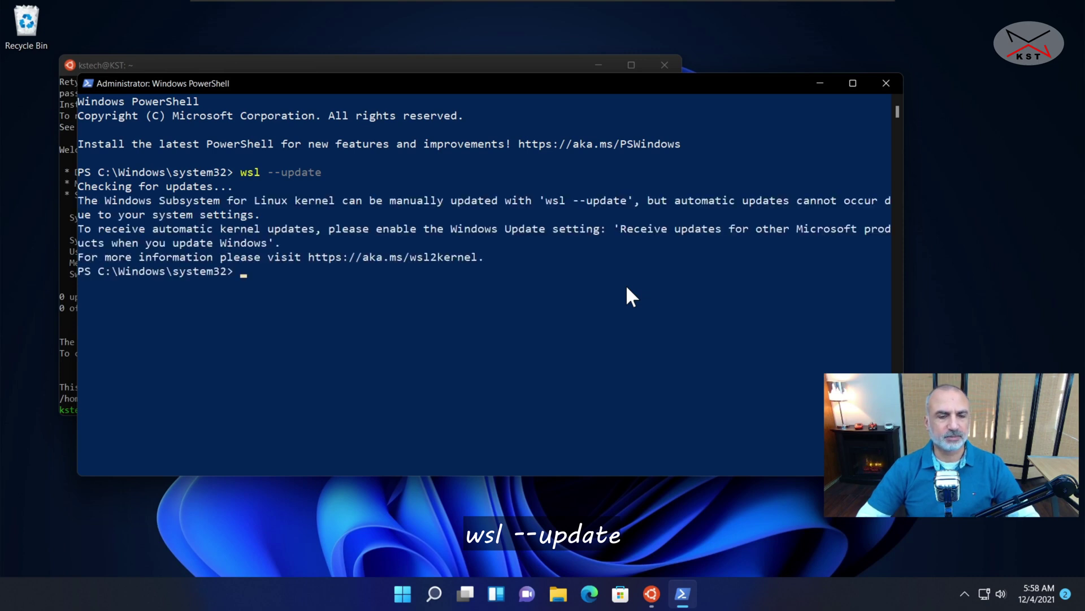
# Step: Enter "wsl --shutdown" at the PowerShell prompt and close the PowerShell window
pyautogui.write('wsl --')
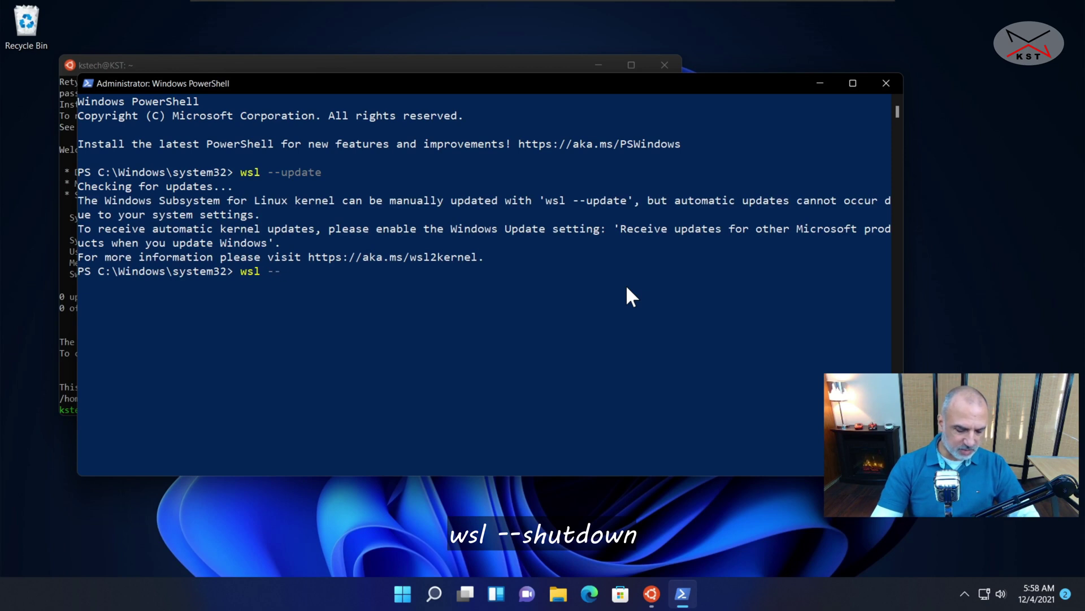
pyautogui.write('shutdown')
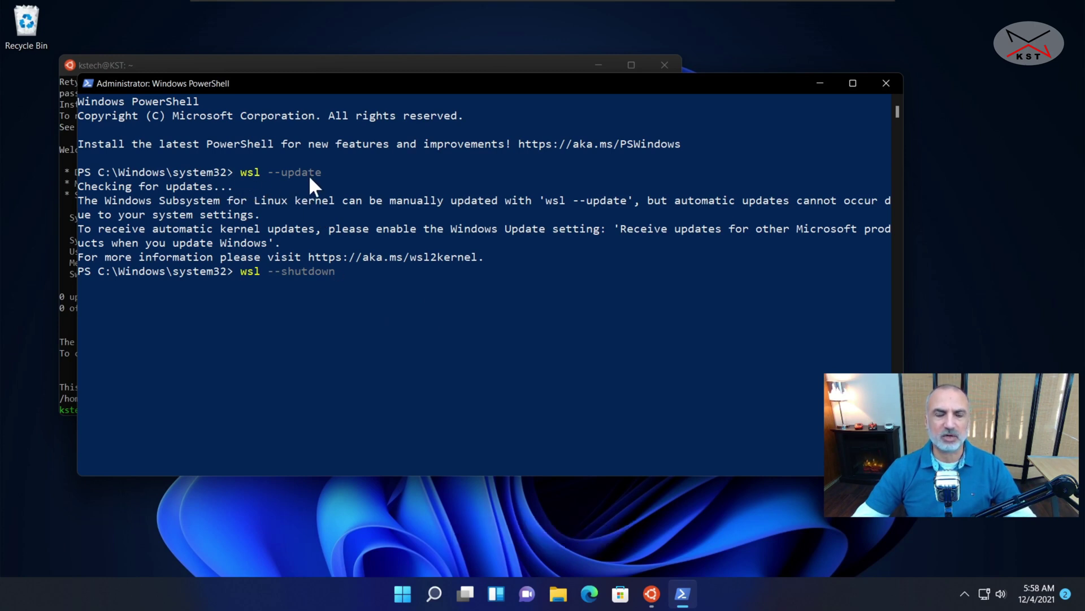
pyautogui.click(886, 83)
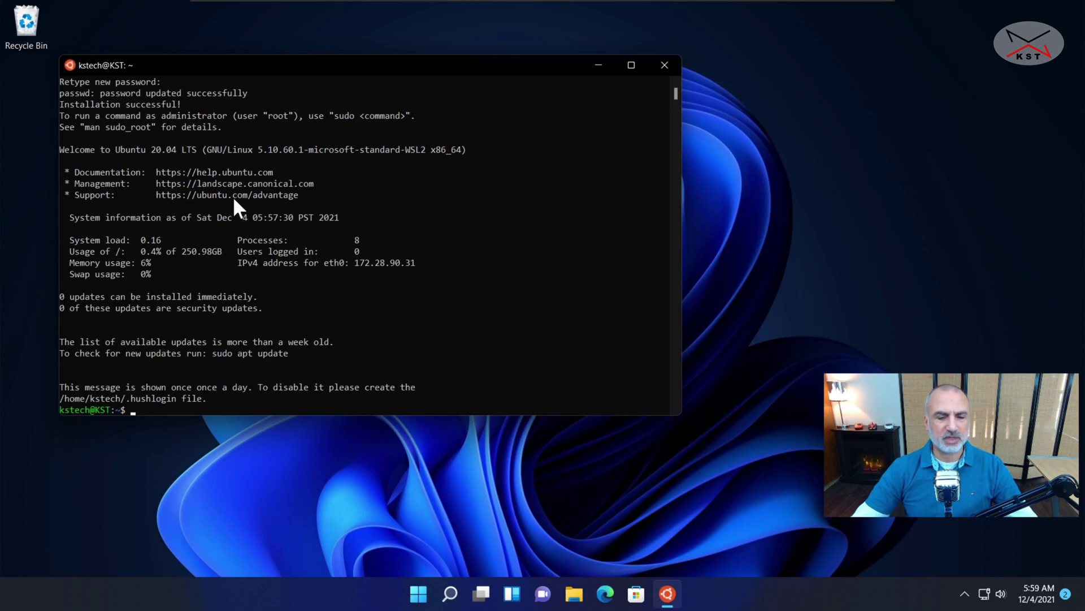
# Step: Look for the Ubuntu entry in the full list of installed Windows apps
pyautogui.click(420, 601)
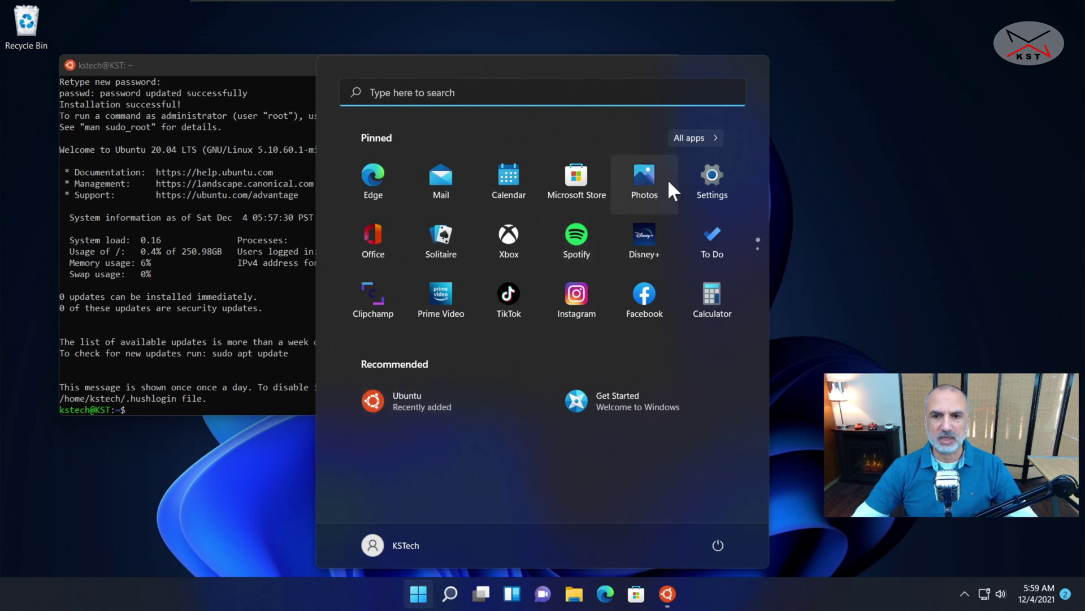
pyautogui.click(692, 136)
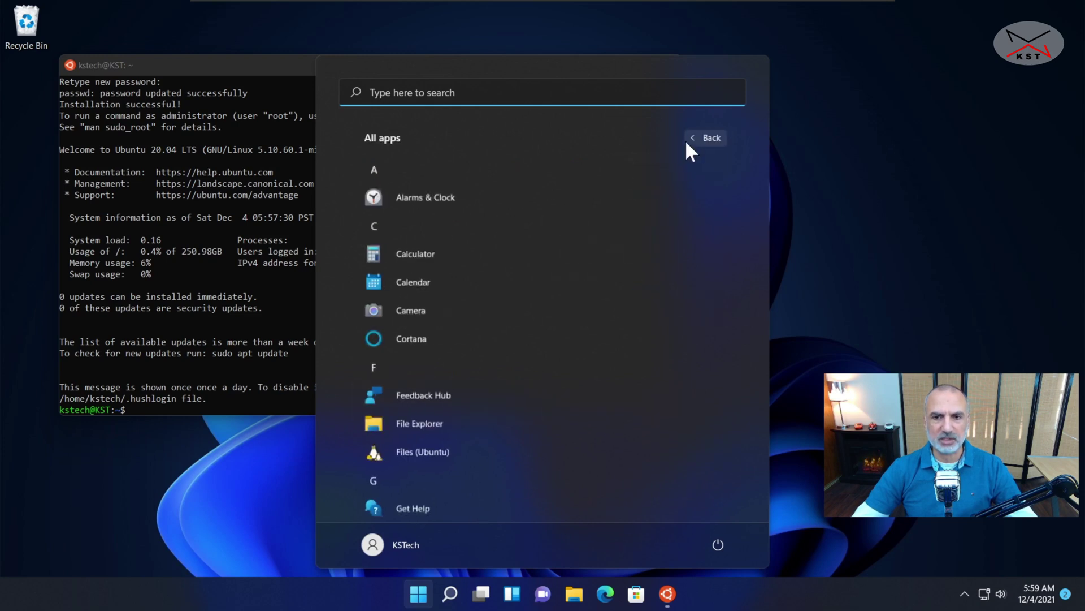
pyautogui.scroll(-10, 478, 368)
pyautogui.scroll(-1, 475, 362)
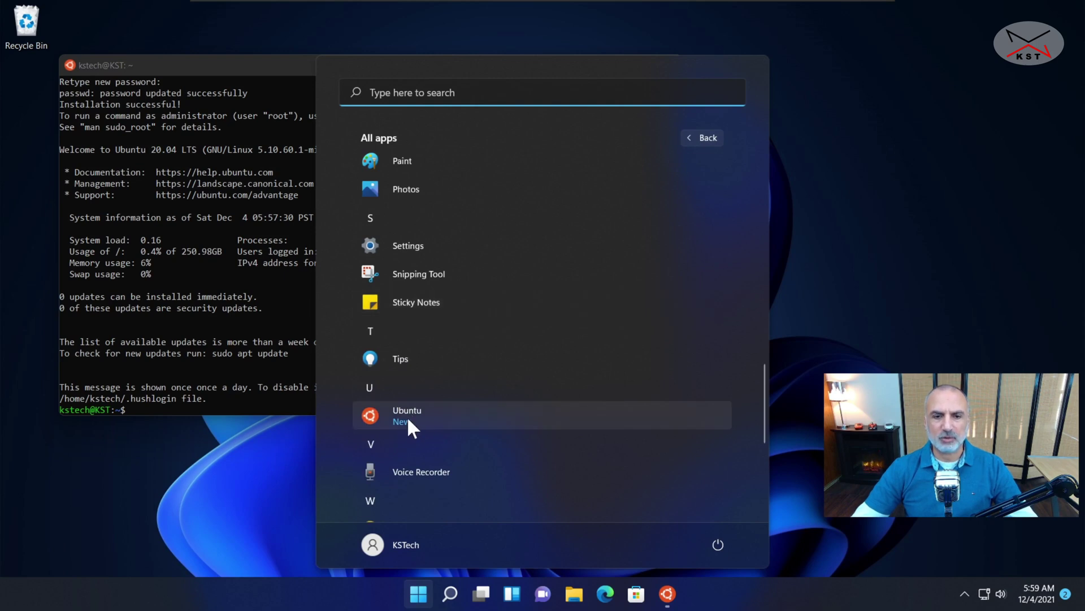
pyautogui.click(835, 232)
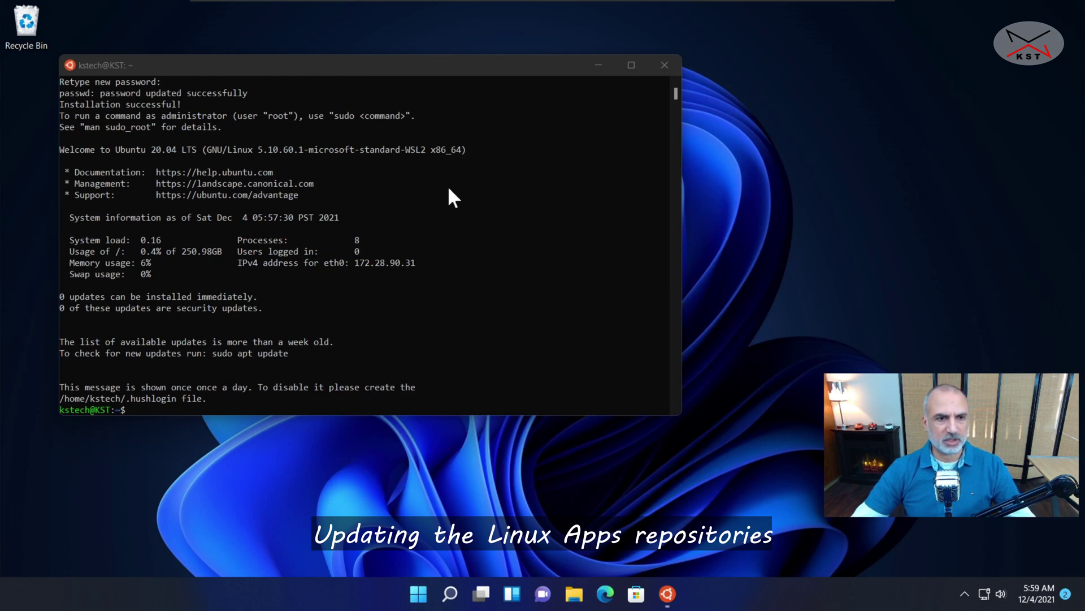
# Step: Update the Linux package repositories by running "sudo apt update" in Ubuntu with enlarged text, entering the account password for sudo
pyautogui.click(536, 67)
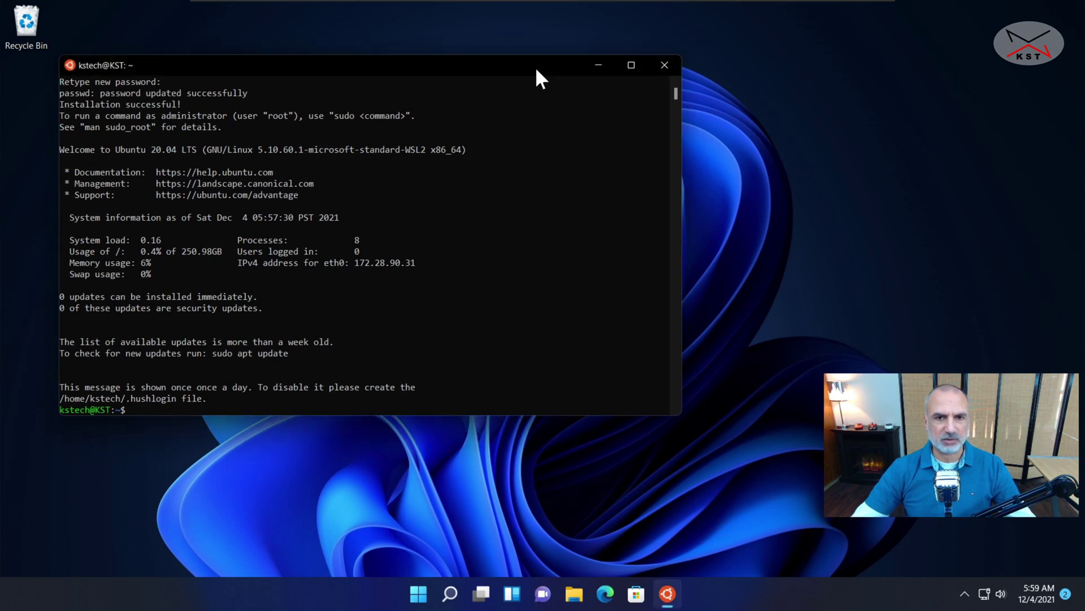
pyautogui.scroll(2, 526, 301)
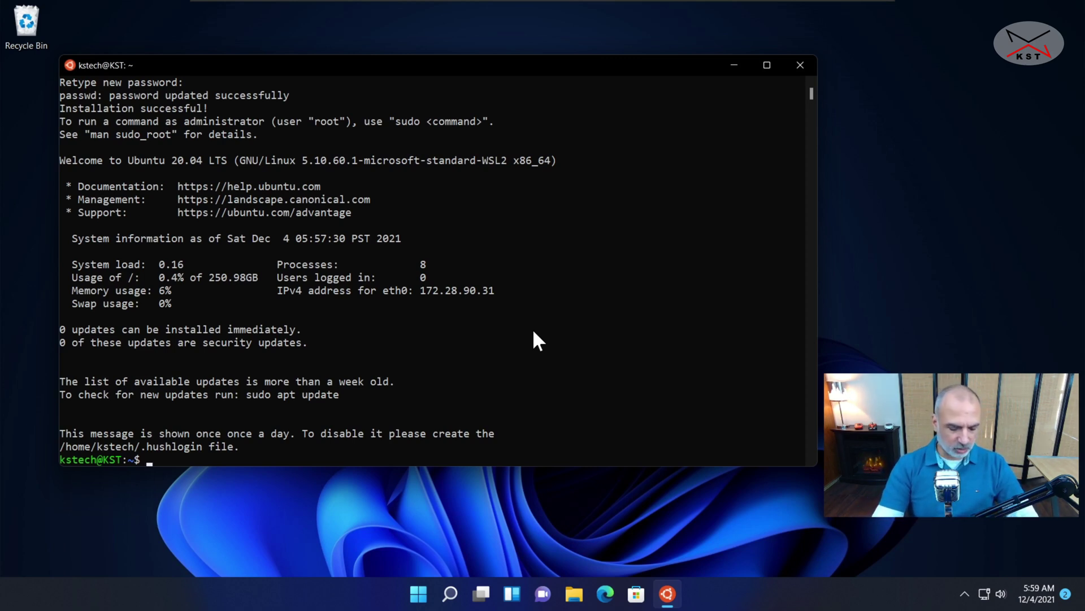
pyautogui.write('sudo apt')
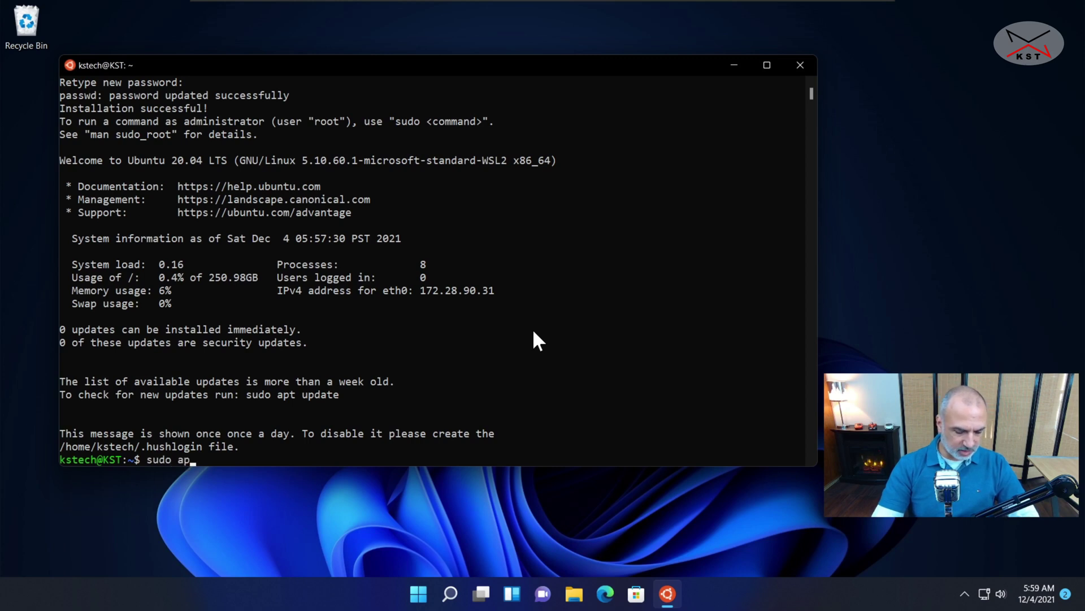
pyautogui.write('pdate')
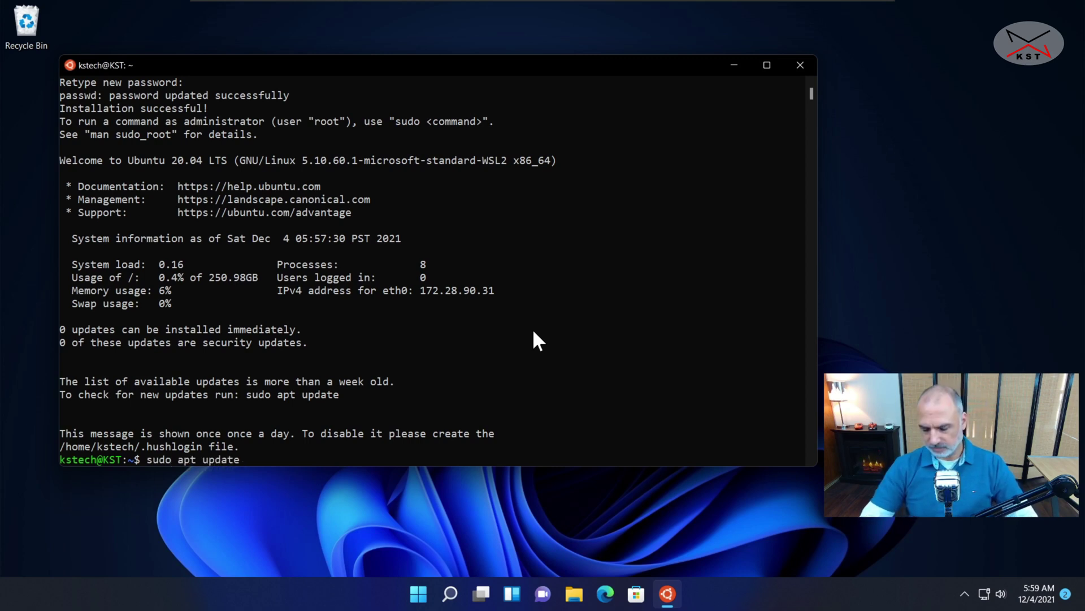
pyautogui.press('Return')
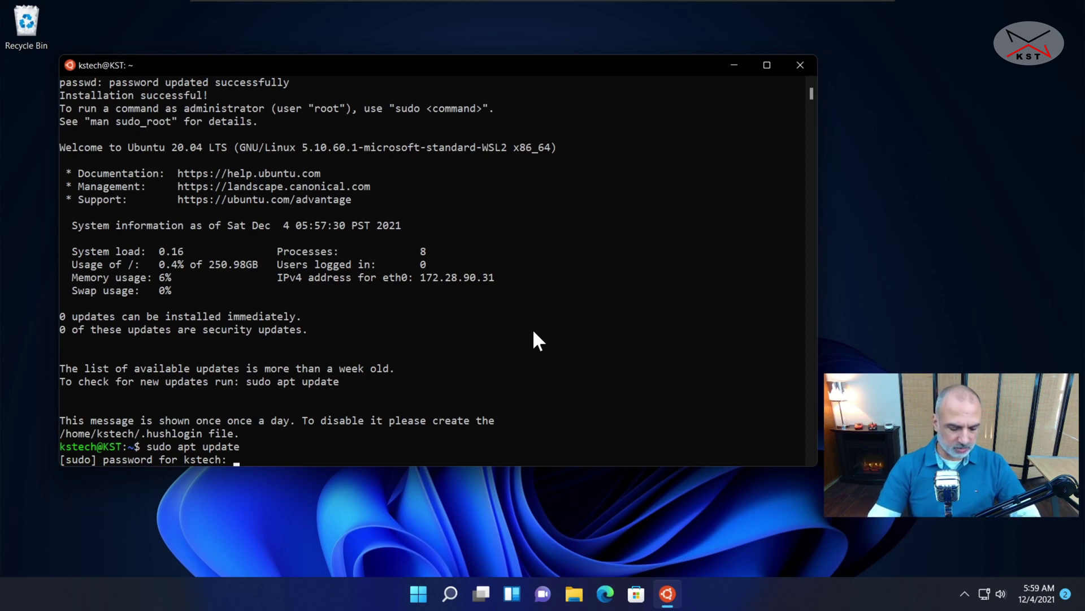
pyautogui.press('Return')
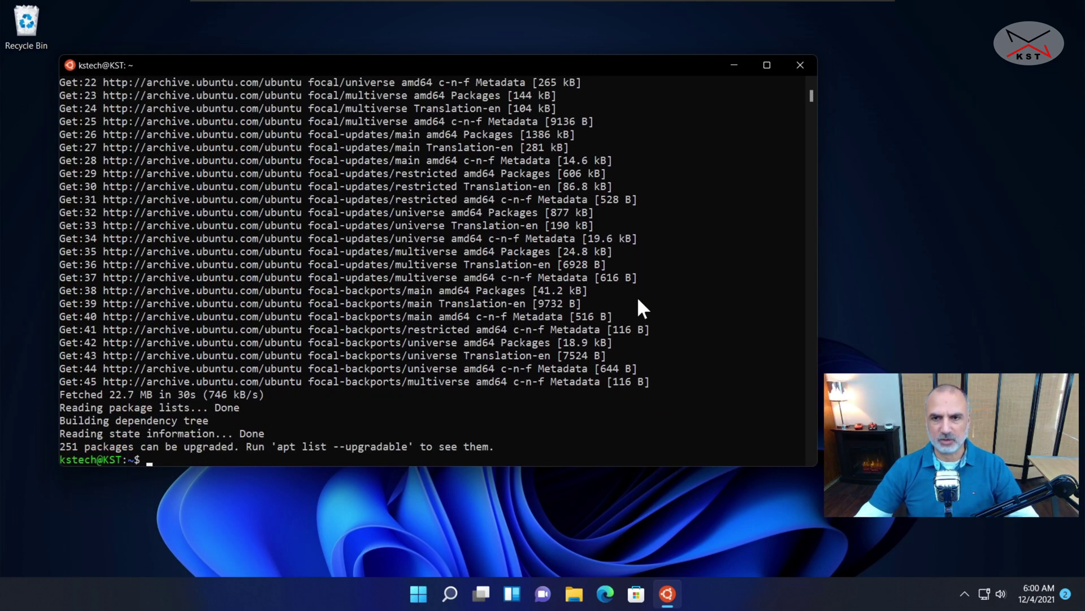
# Step: Install the Nautilus file manager with "sudo apt install nautilus -y" in a cleared terminal, and close the Ubuntu window
pyautogui.write('clear')
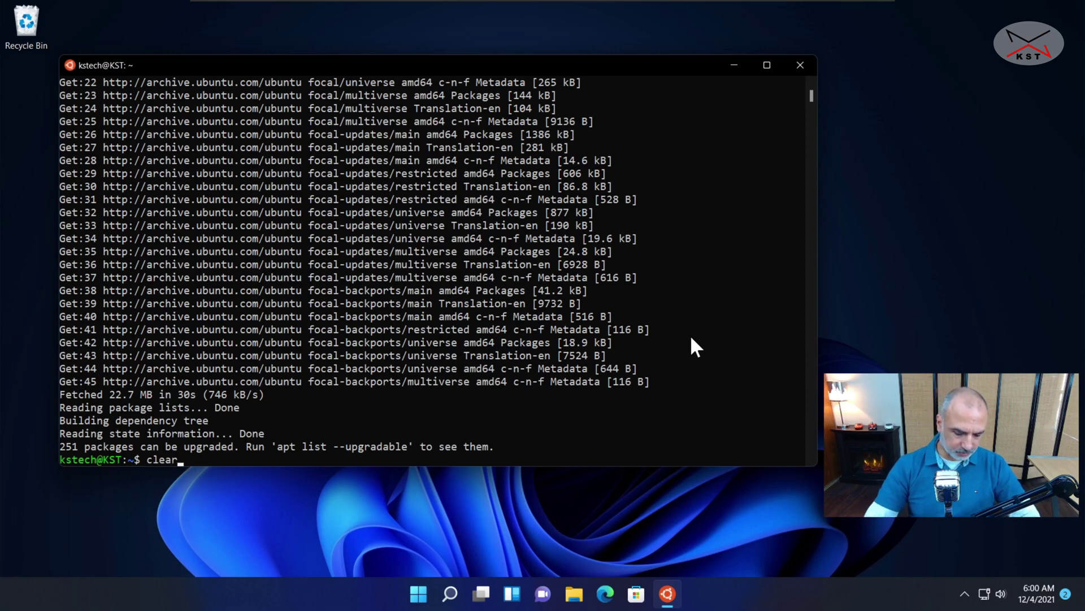
pyautogui.press('Return')
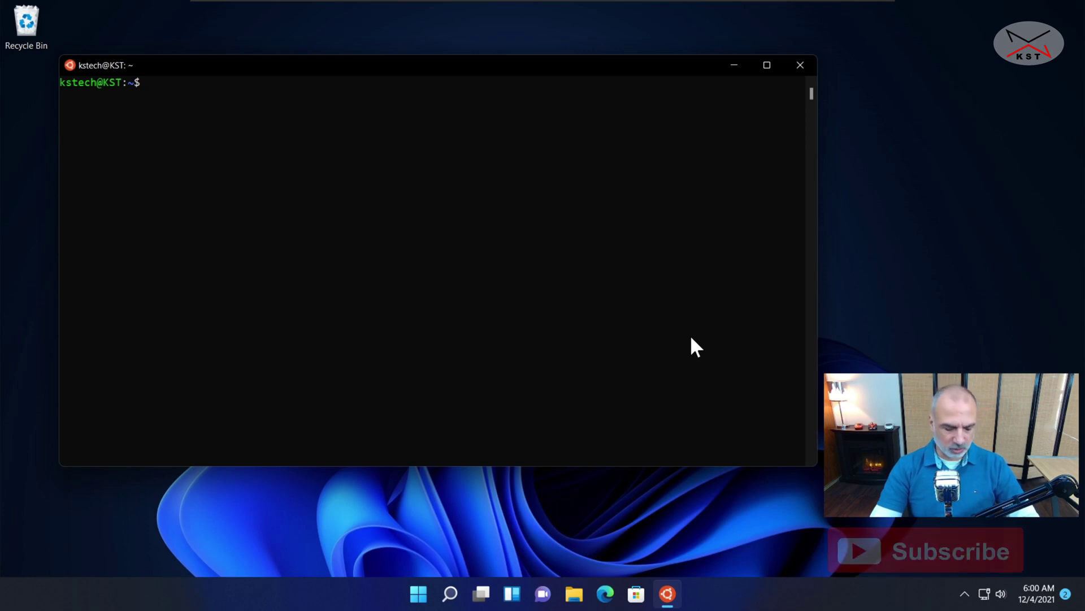
pyautogui.write('sudo apt ')
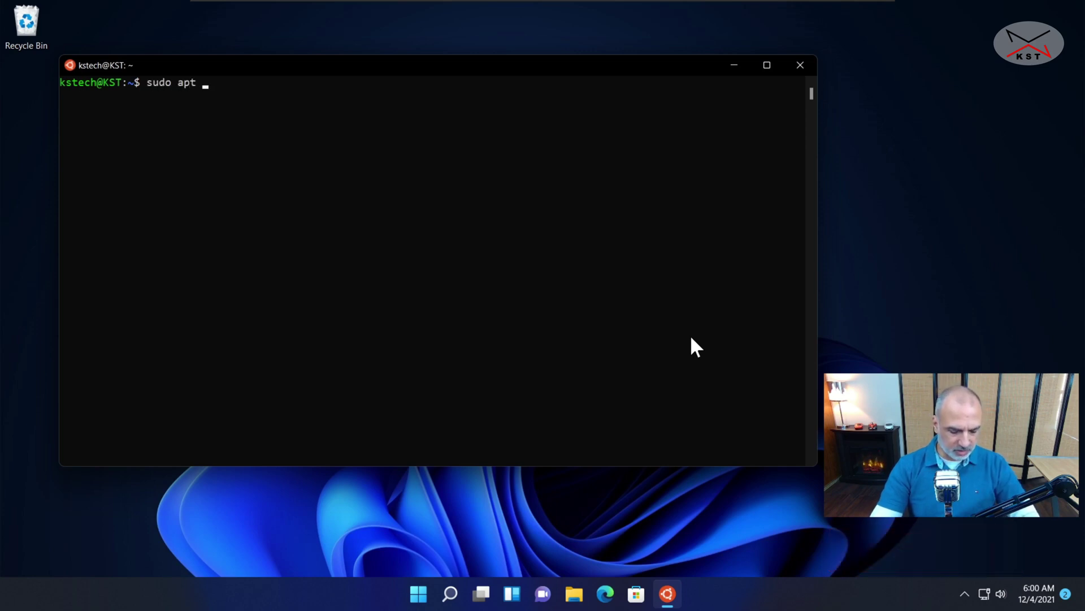
pyautogui.write('install')
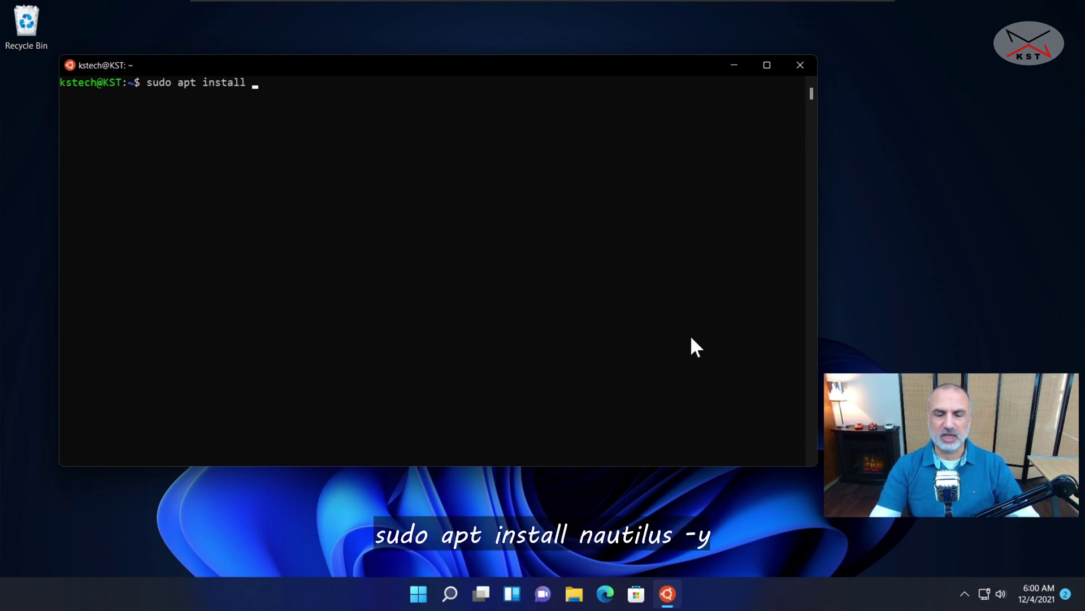
pyautogui.write('nautilus -y')
pyautogui.press('Return')
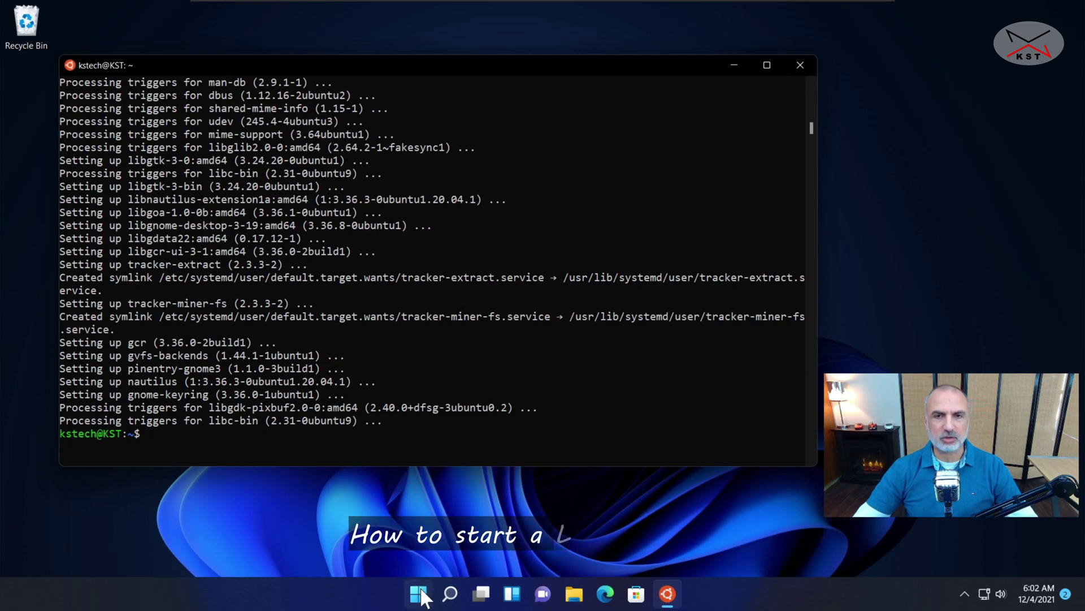
pyautogui.click(799, 65)
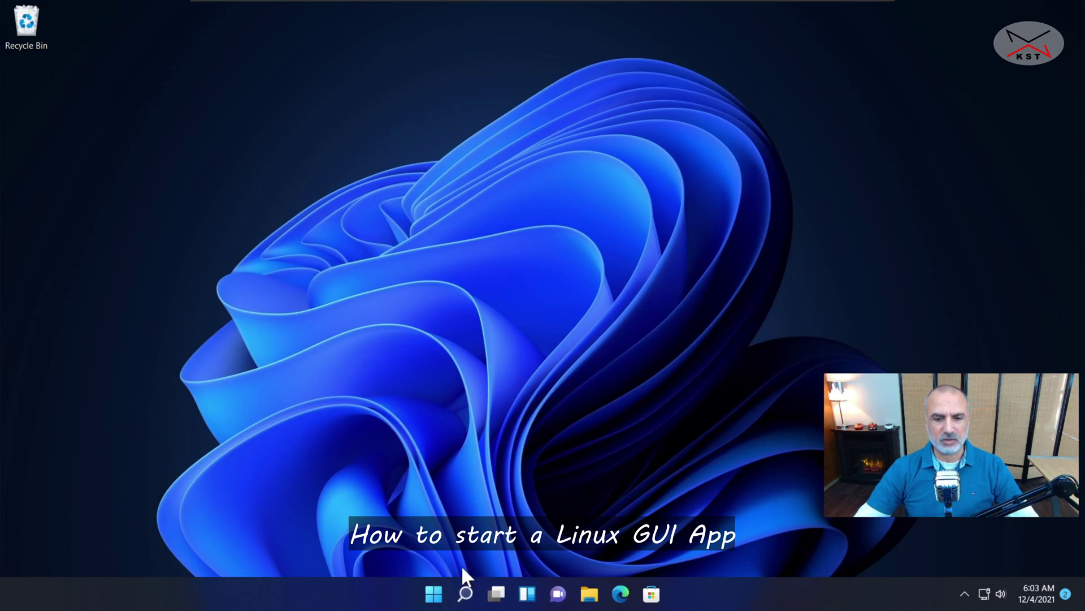
# Step: Launch the Files (Ubuntu) app from the installed Windows apps and move its window to a free area of the desktop
pyautogui.click(434, 599)
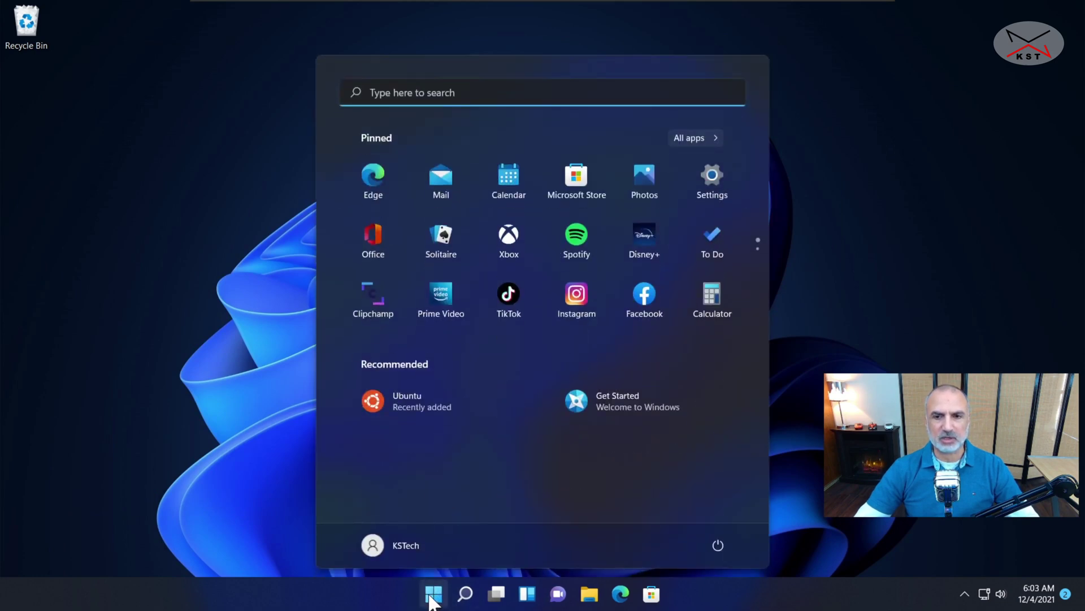
pyautogui.click(690, 138)
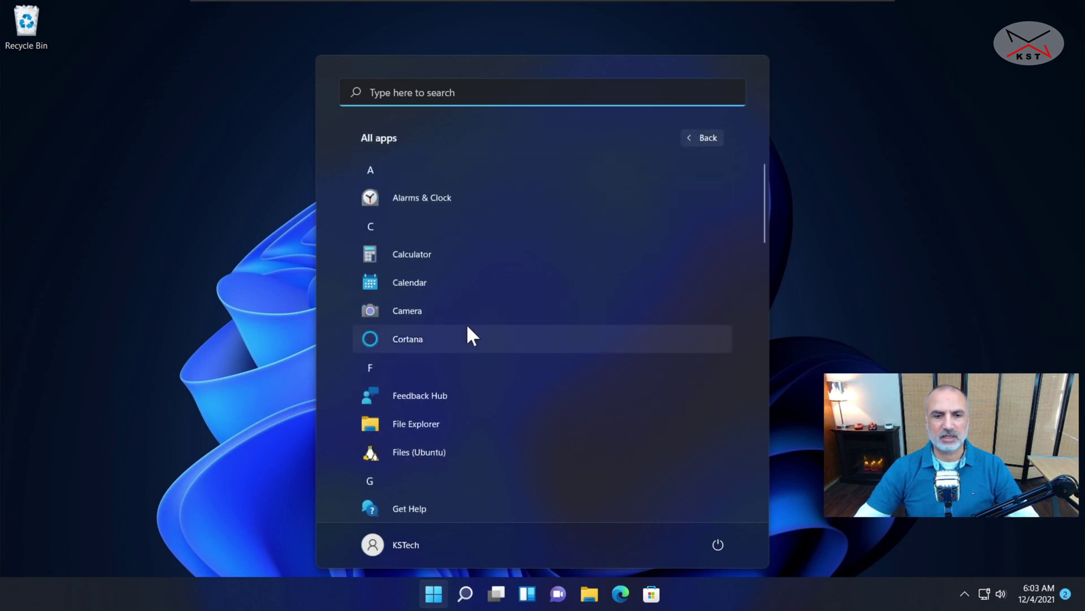
pyautogui.click(419, 453)
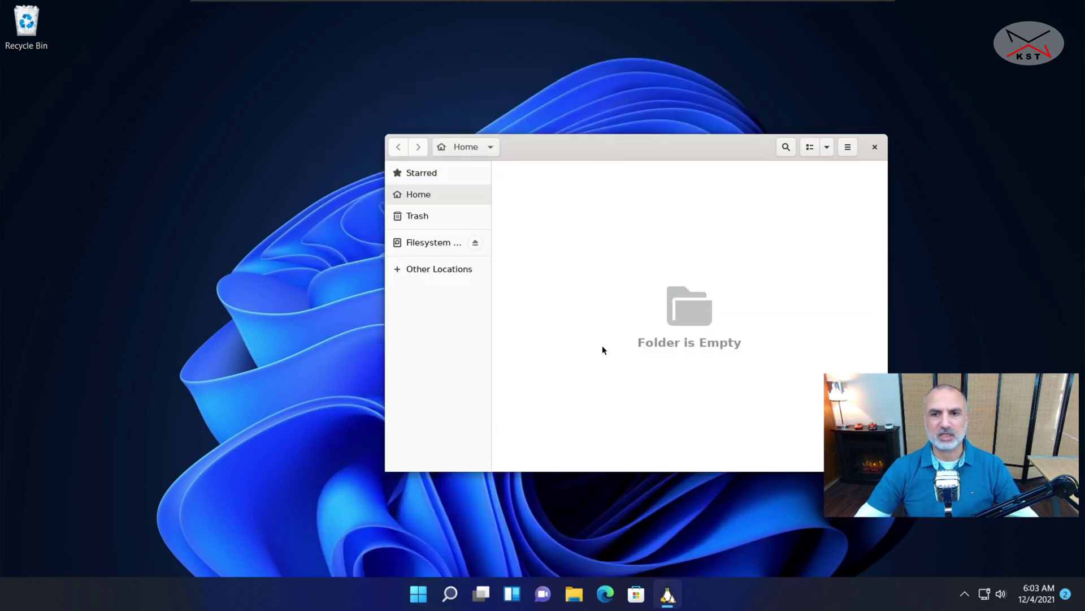
pyautogui.moveTo(675, 147); pyautogui.dragTo(353, 92)
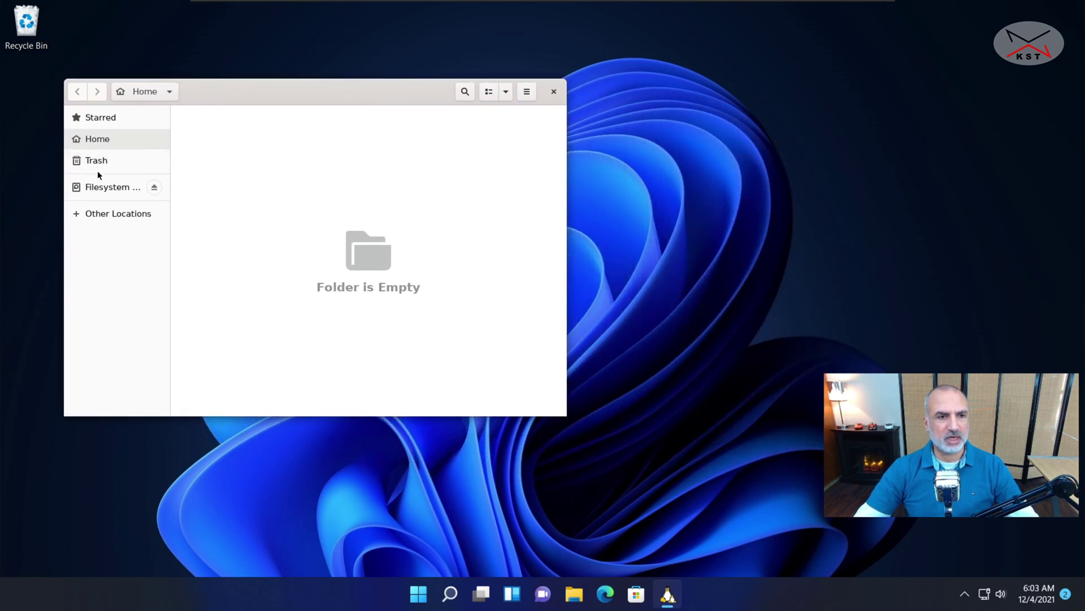
# Step: Display the root folders of the Linux filesystem in the Files window
pyautogui.click(109, 217)
pyautogui.click(113, 192)
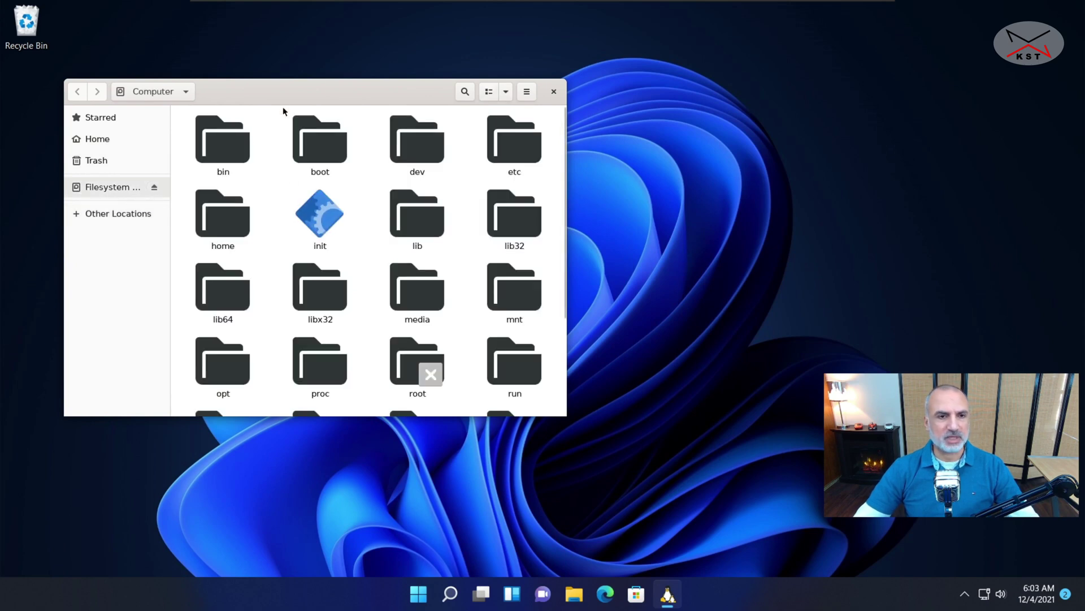
pyautogui.moveTo(277, 92); pyautogui.dragTo(293, 47)
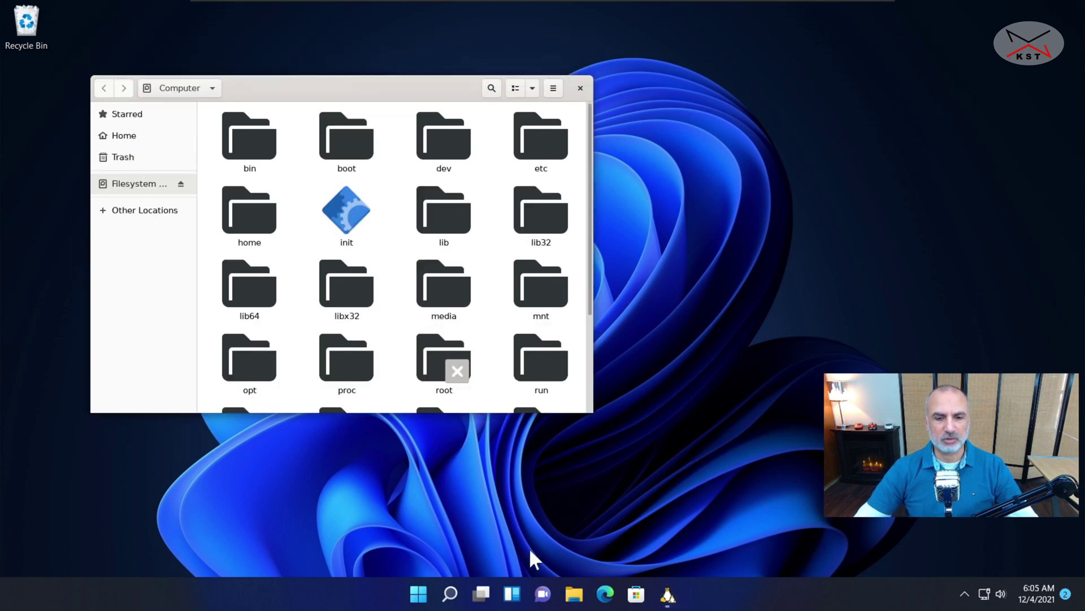
# Step: Pin the Files (Ubuntu) app to the Windows taskbar
pyautogui.click(419, 593)
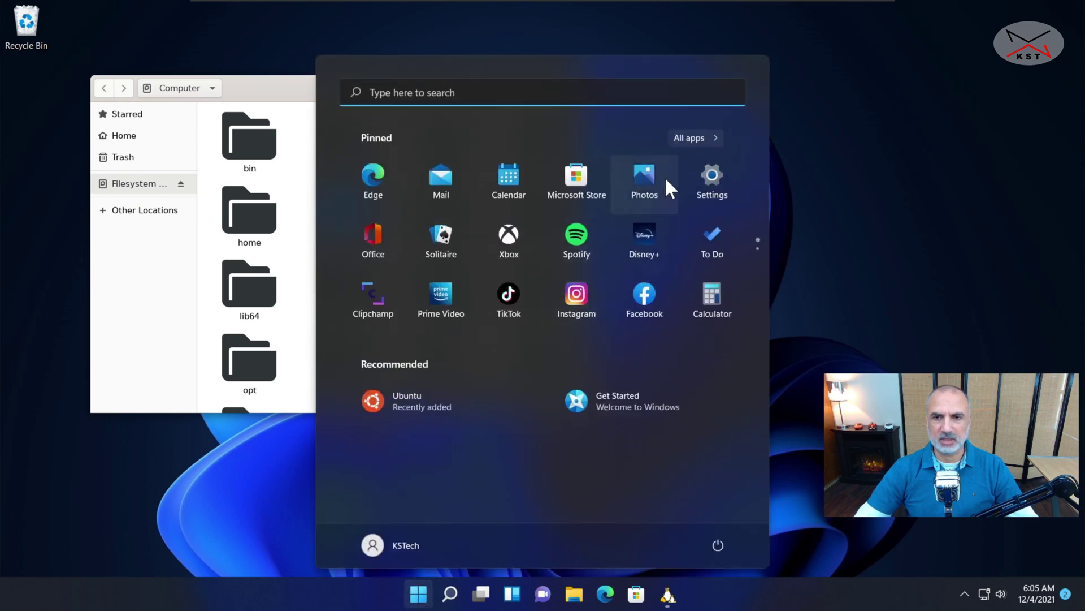
pyautogui.click(689, 137)
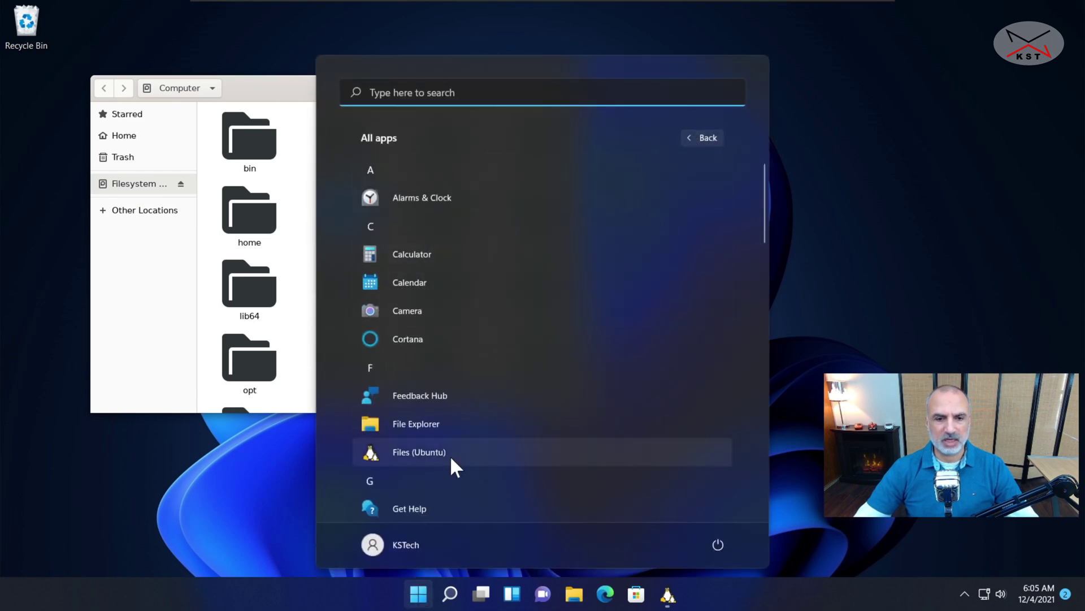
pyautogui.rightClick(425, 452)
pyautogui.moveTo(474, 492)
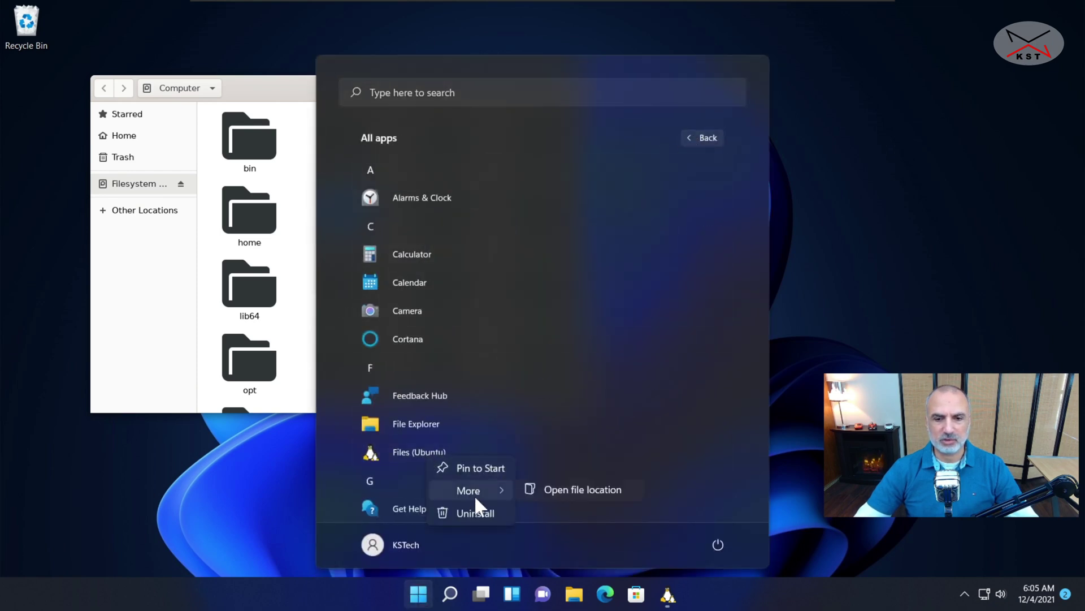
pyautogui.click(558, 490)
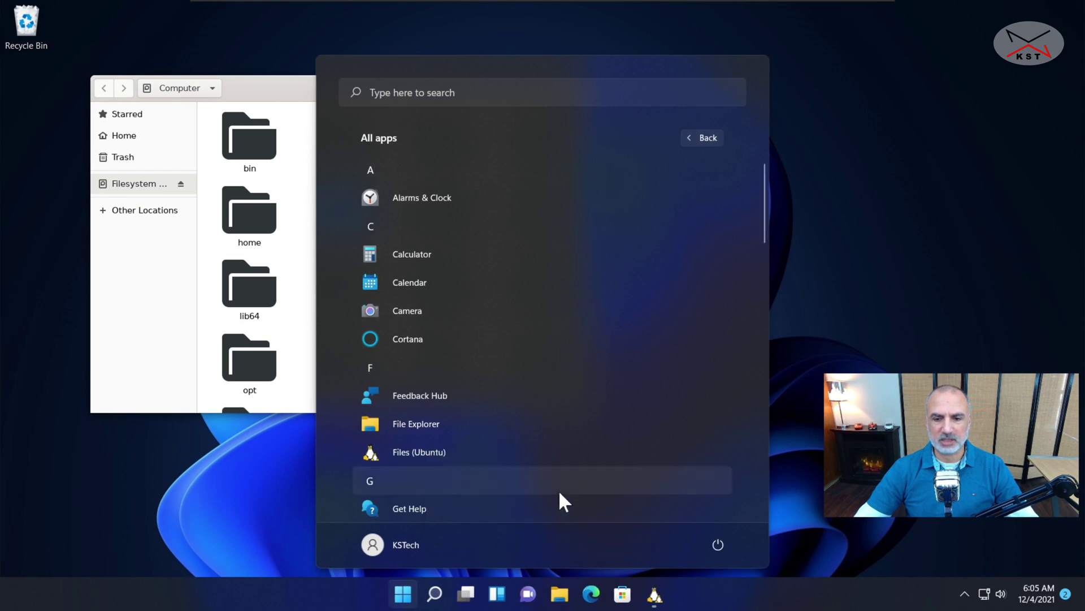
pyautogui.click(213, 473)
# Step: Close the Files window, and test the pinned Files shortcut by launching it and closing the new window
pyautogui.click(577, 84)
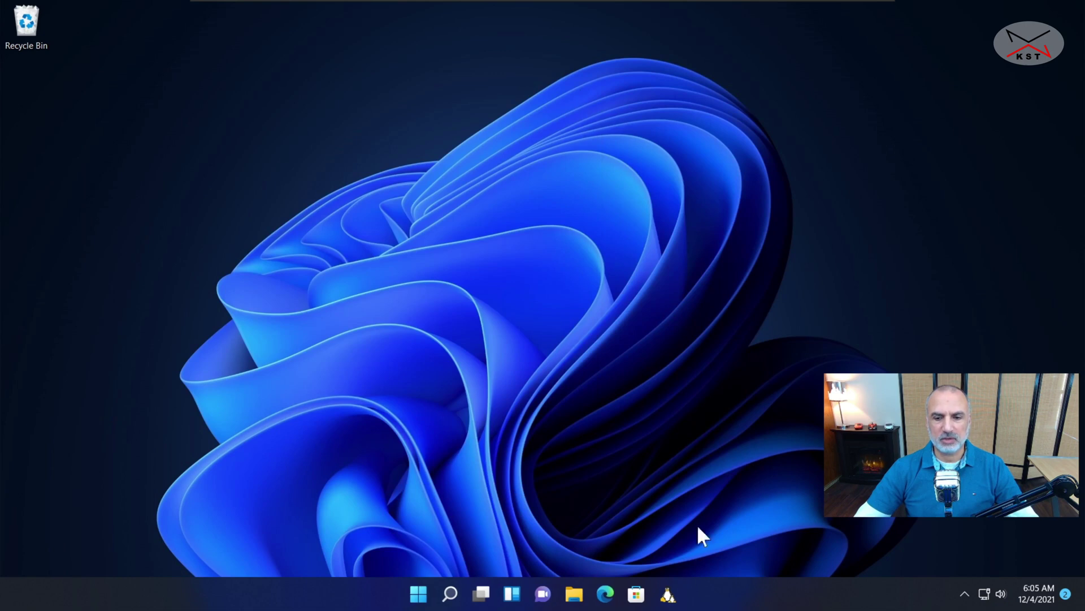
pyautogui.click(670, 592)
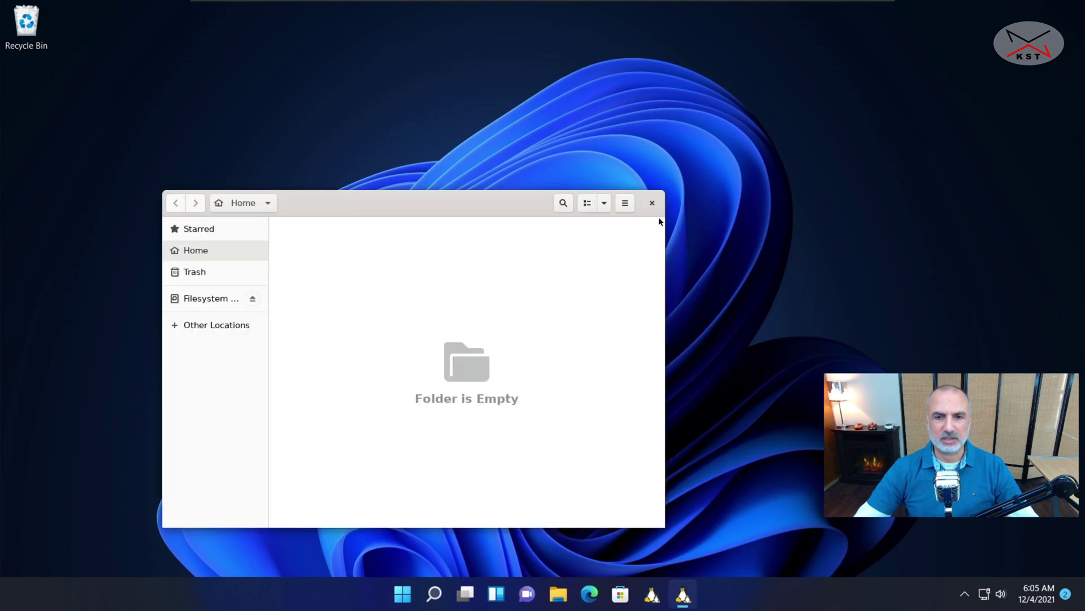
pyautogui.click(651, 202)
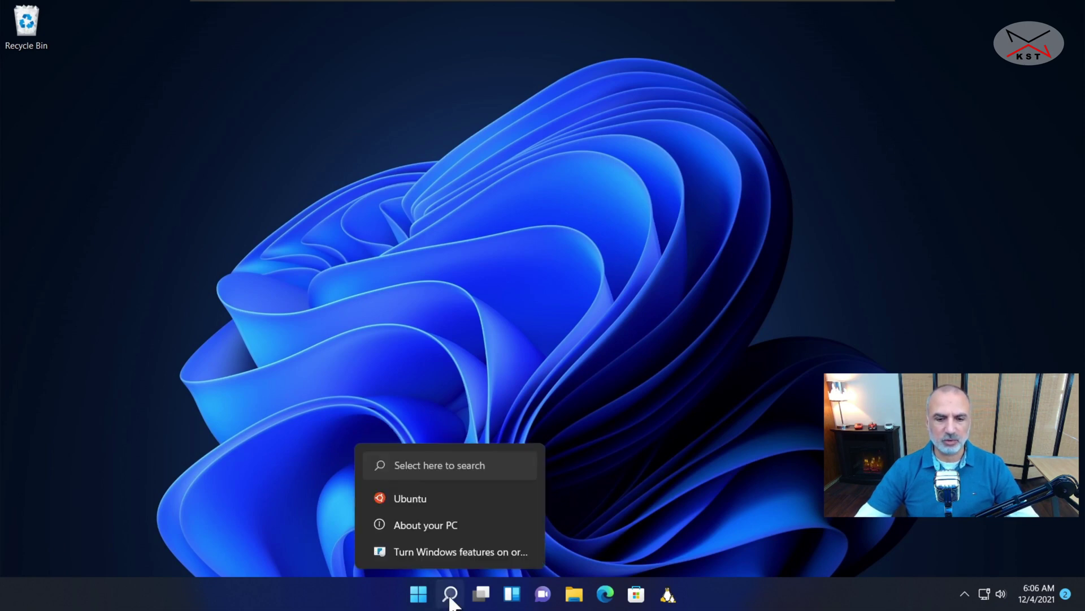
# Step: Open an Ubuntu terminal and launch the graphical file manager by running "nautilus"
pyautogui.click(418, 593)
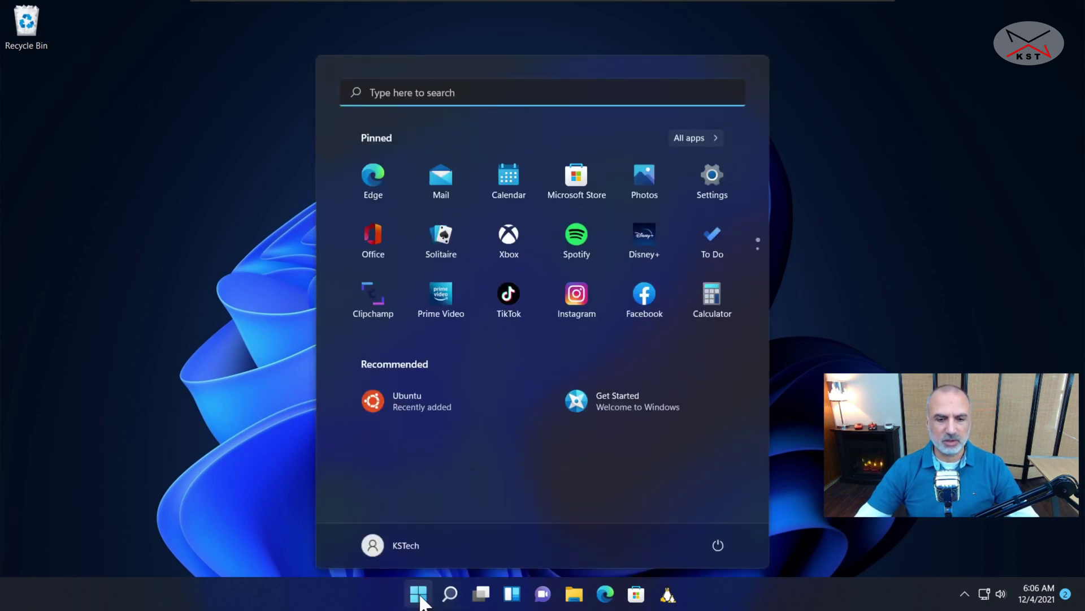
pyautogui.click(406, 397)
pyautogui.click(415, 214)
pyautogui.write('nautilus')
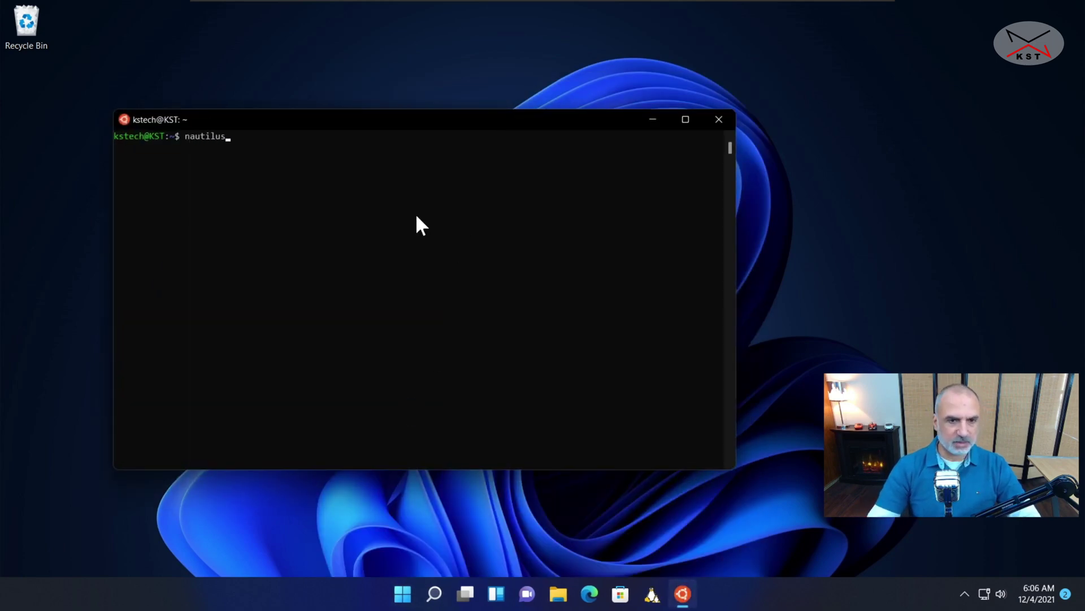
pyautogui.press('Return')
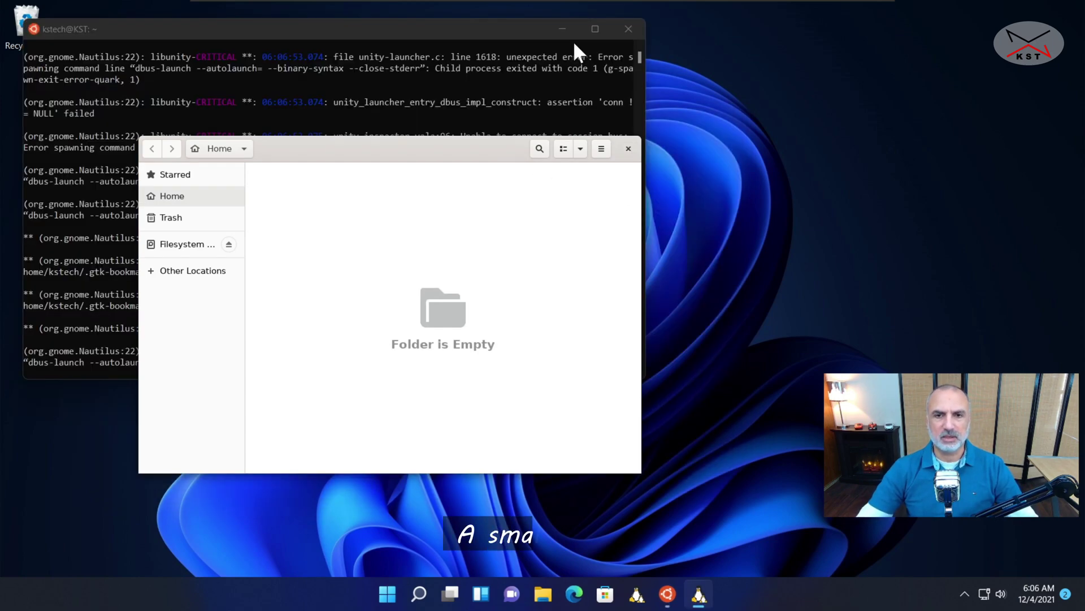
# Step: Minimize the Ubuntu terminal and reposition the Files window on the desktop
pyautogui.click(565, 27)
pyautogui.click(562, 28)
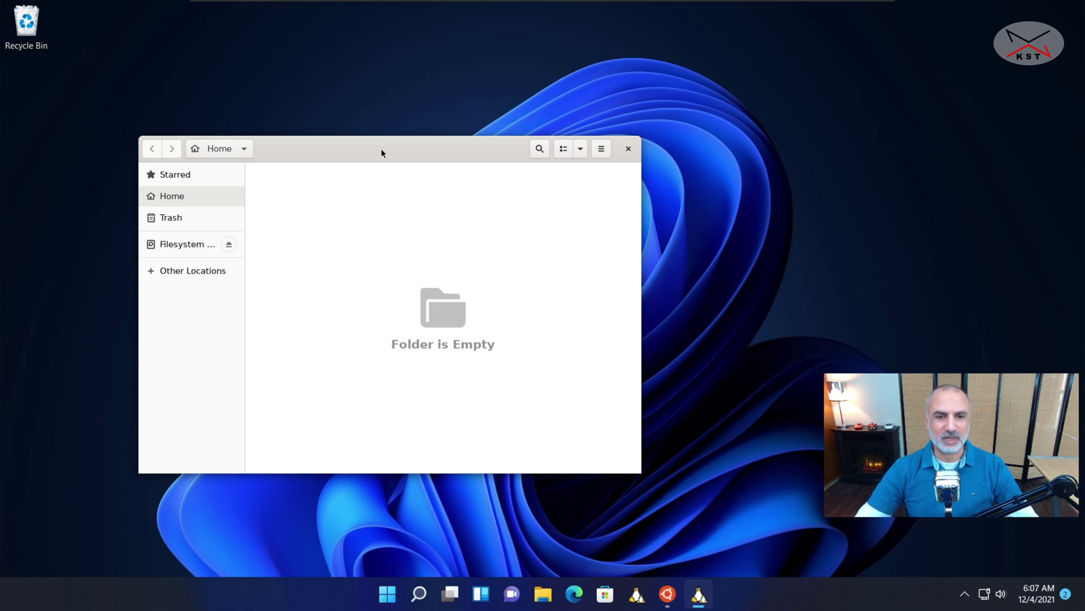
pyautogui.moveTo(382, 149); pyautogui.dragTo(357, 132)
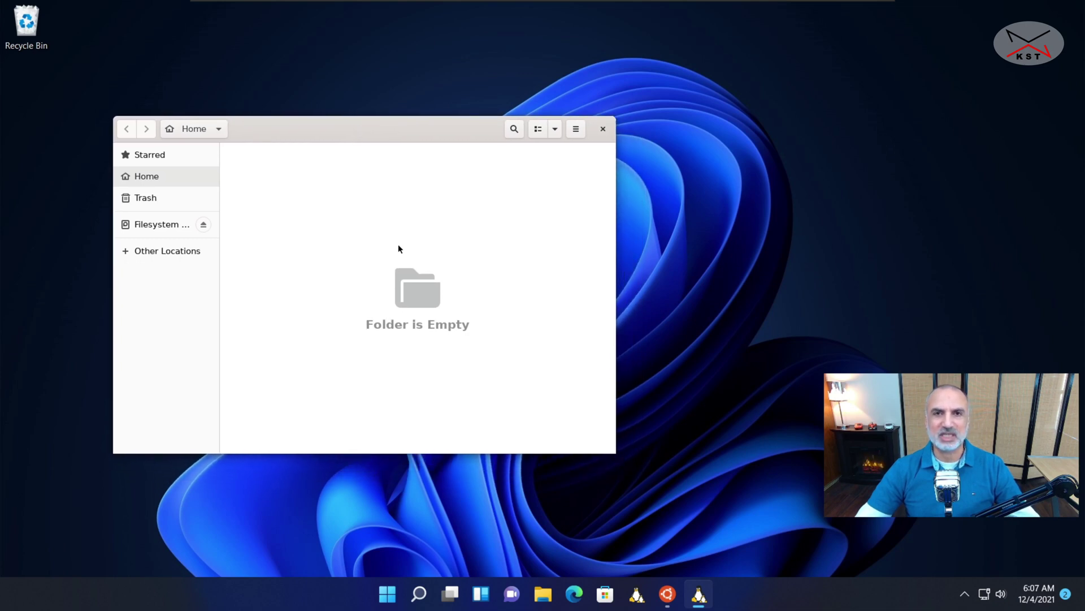